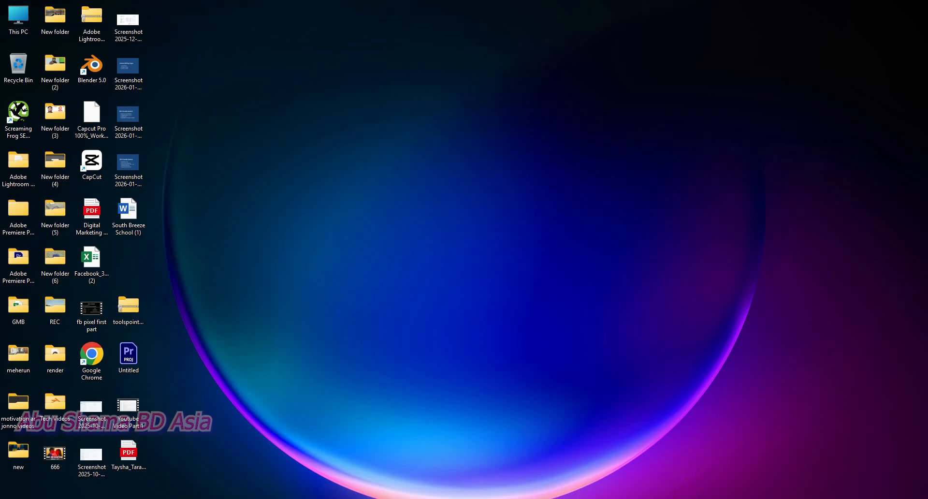
Step: Switch to Blender, enter Edit Mode on the cube and select its top face in face selection mode
left_click(636, 419)
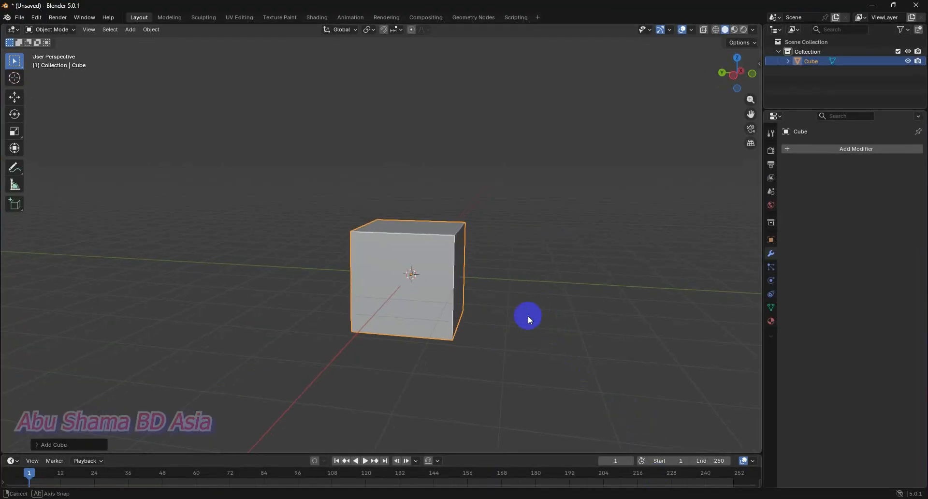
middle_click_drag(537, 303, 515, 333)
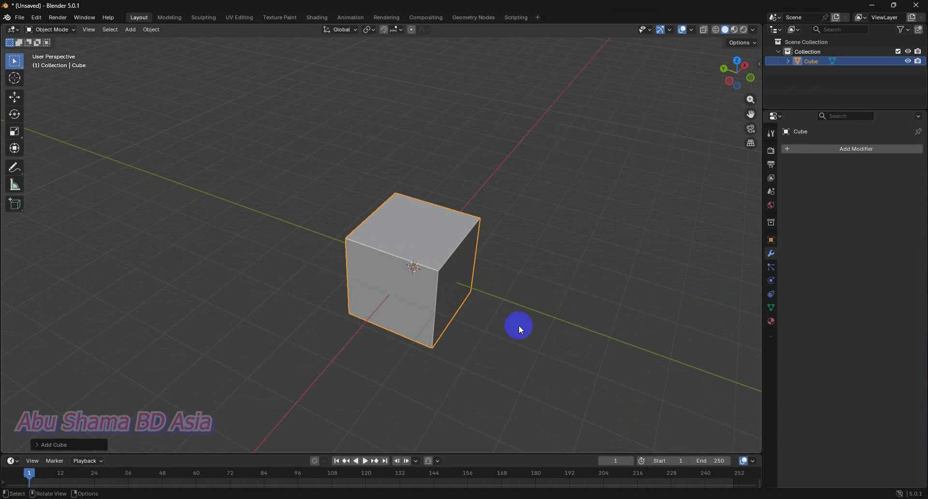
middle_click_drag(497, 199, 463, 276)
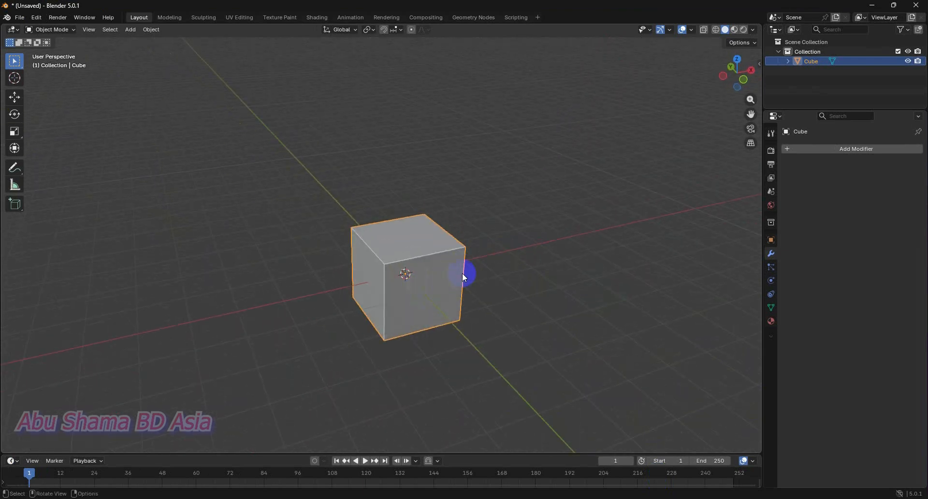
middle_click_drag(438, 231, 439, 233)
key("Tab")
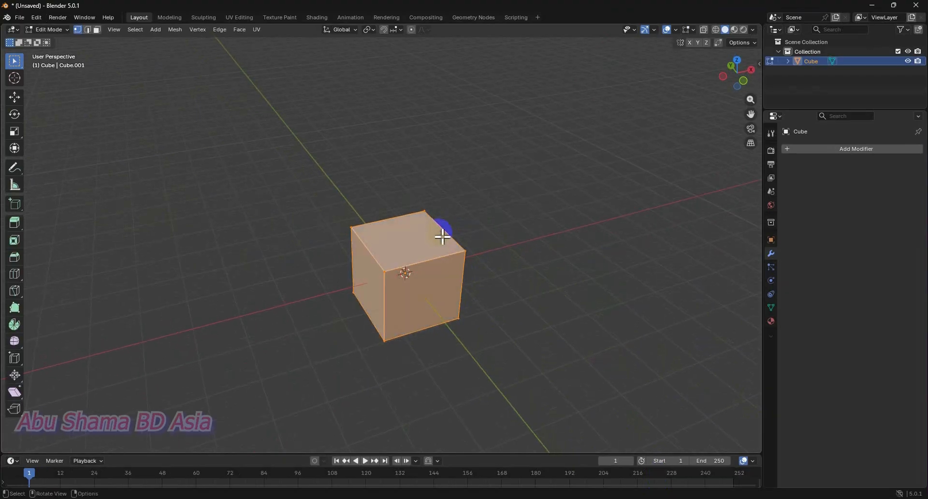
left_click(441, 248)
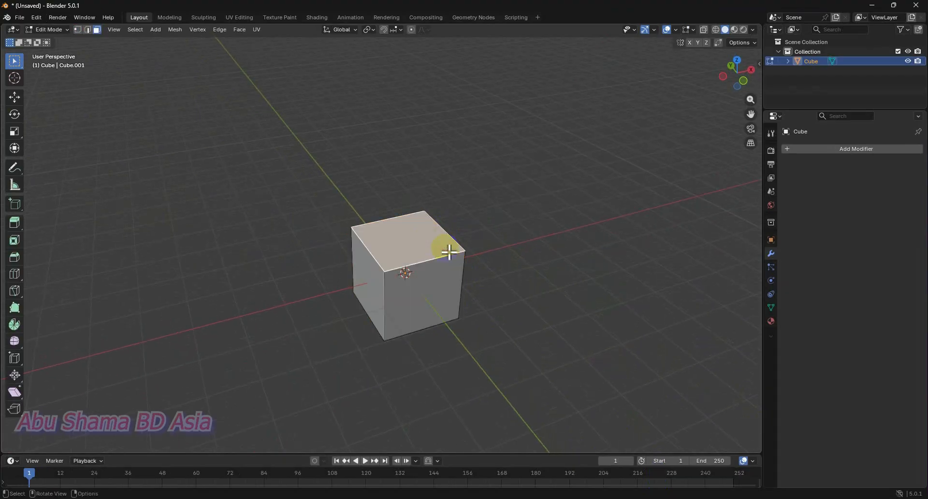
Step: Try extruding the cube's top face upward and its front side face outward, discarding both extrusions and clearing the selection
middle_click_drag(505, 253, 508, 259)
key("e")
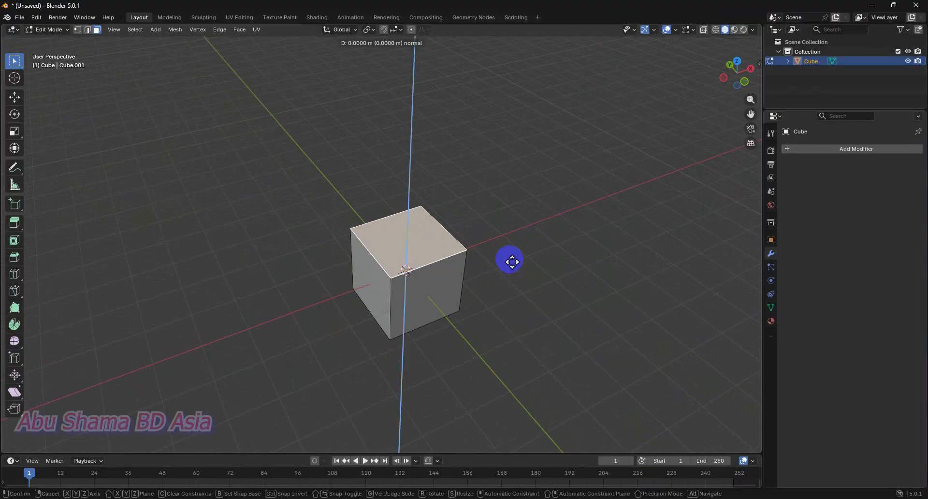
left_click(505, 173)
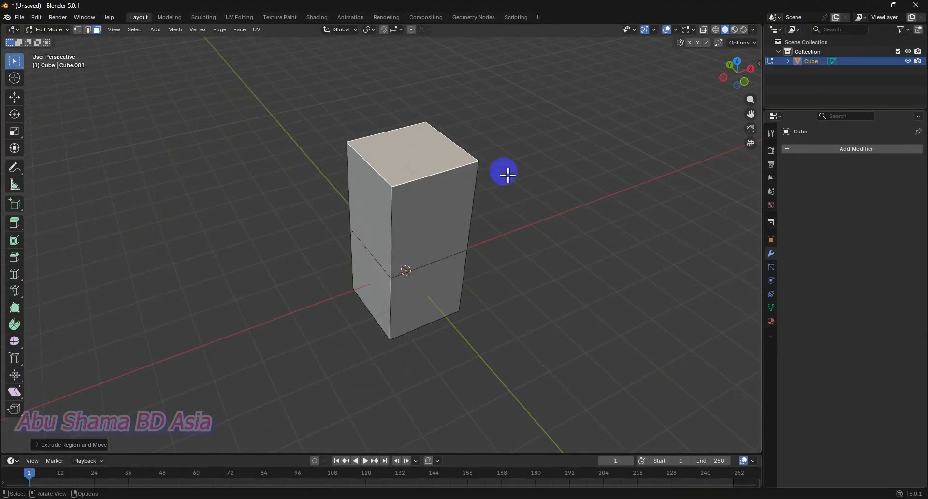
key("ctrl+z")
left_click(442, 302)
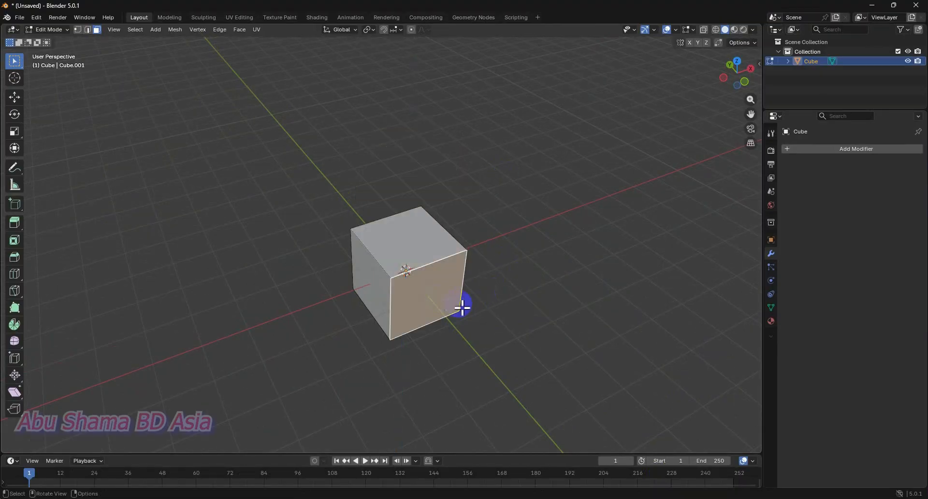
key("e")
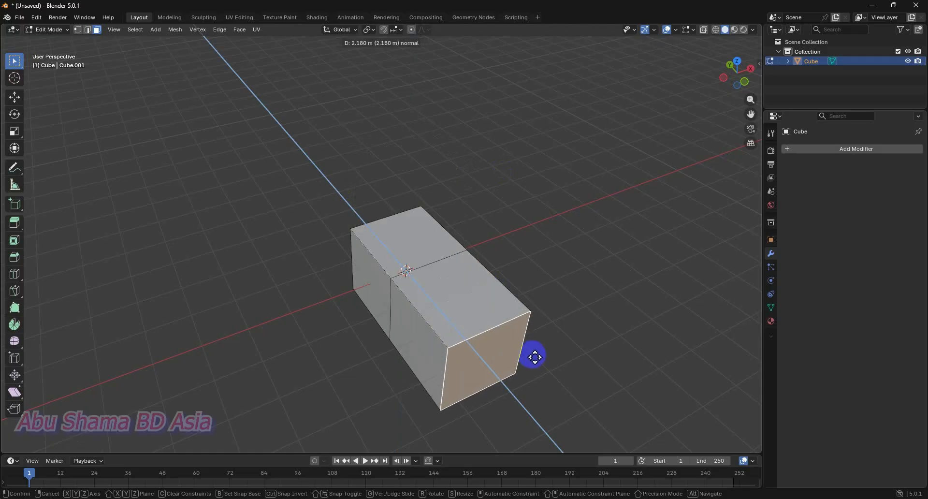
right_click(534, 357)
left_click(555, 281)
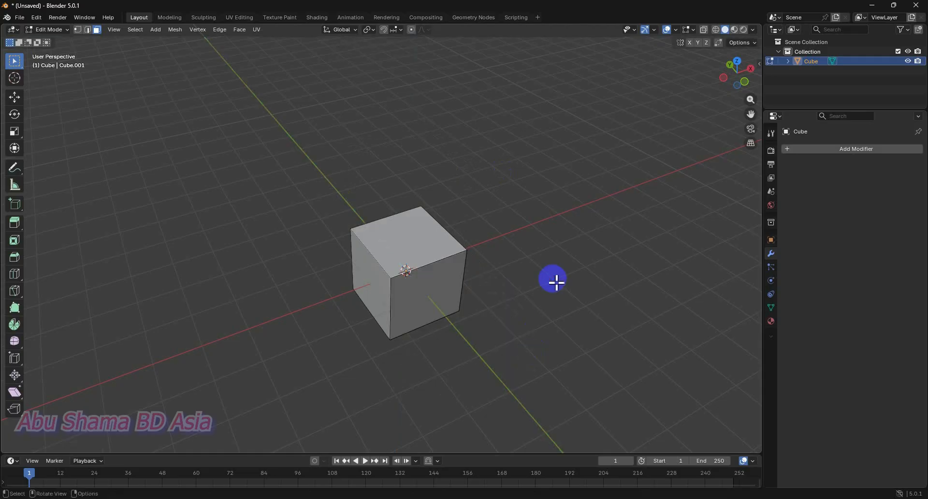
Step: Select the cube's front face and inset it four times in a row to form nested squares
middle_click_drag(548, 271, 547, 263)
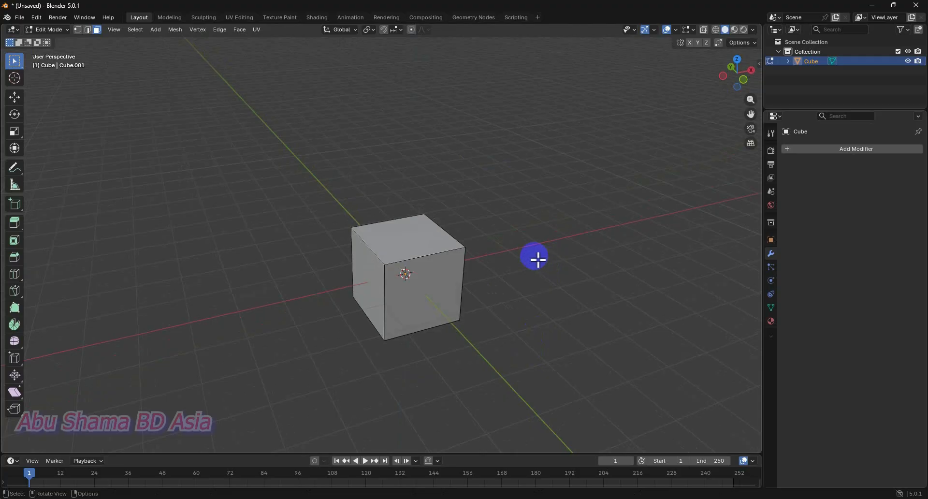
middle_click_drag(517, 253, 478, 235)
left_click(414, 248)
scroll(523, 283, "up", 3)
middle_click_drag(523, 283, 493, 242)
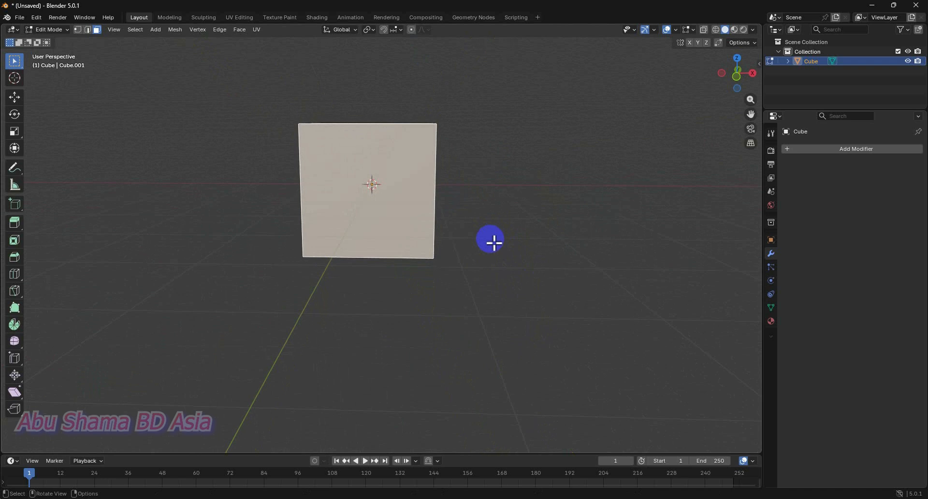
key("i")
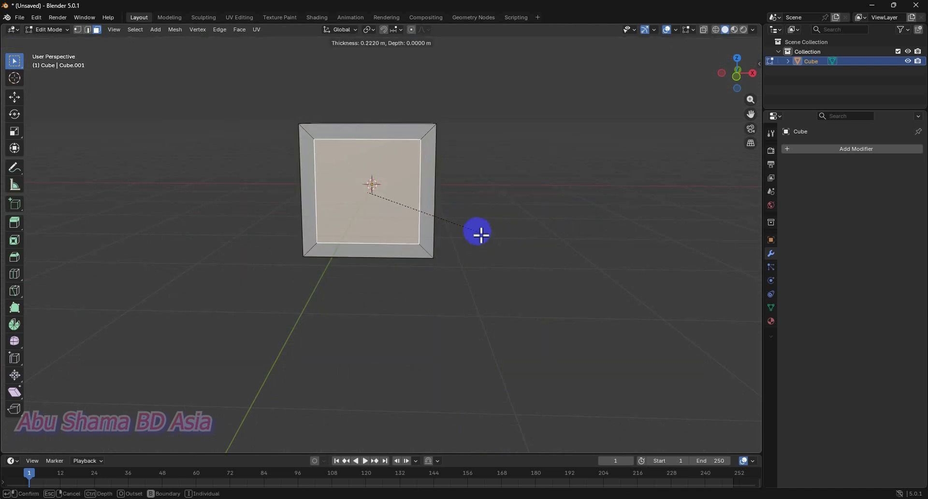
left_click(477, 233)
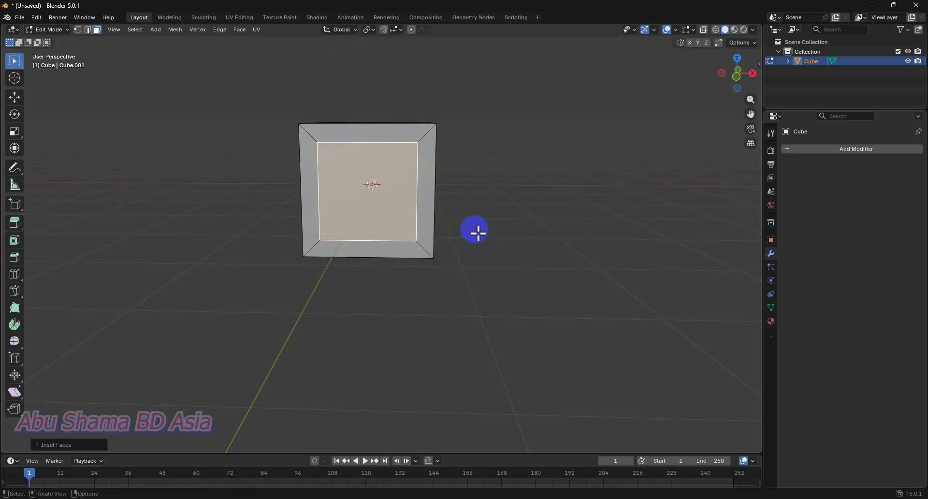
key("i")
left_click(465, 227)
key("i")
left_click(457, 223)
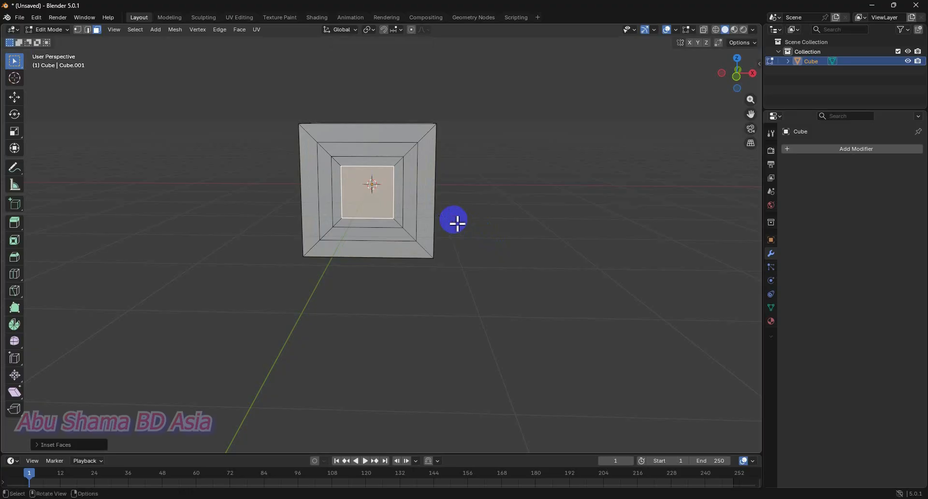
key("i")
left_click(442, 218)
Step: Extrude the innermost inset face outward from the cube into a long thin bar
middle_click_drag(511, 250, 588, 244)
key("e")
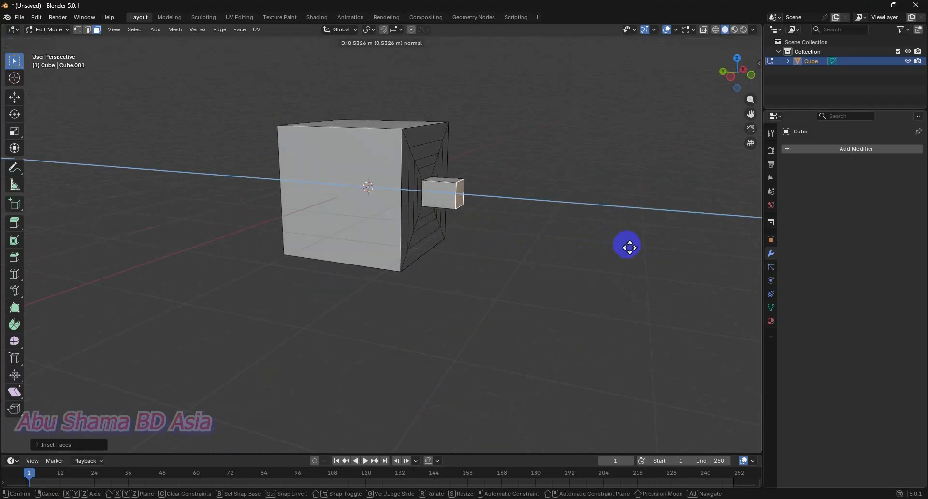
left_click(7, 269)
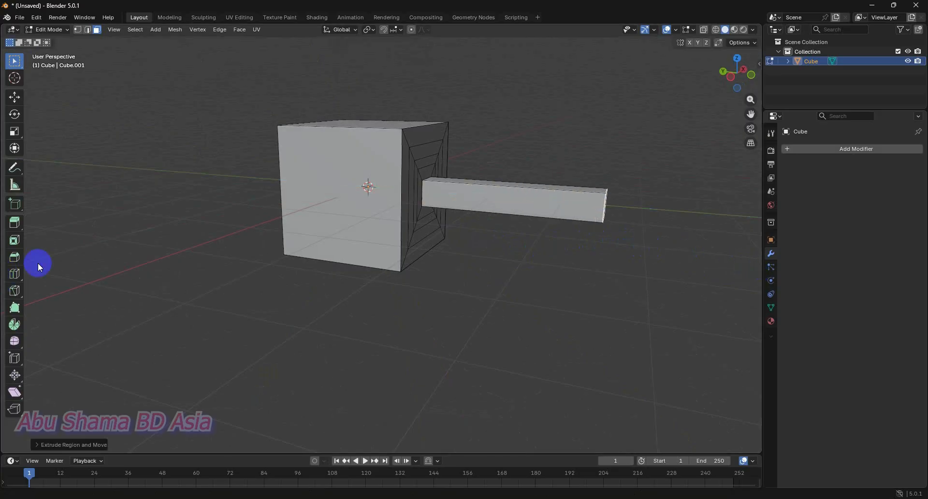
middle_click_drag(522, 261, 463, 276)
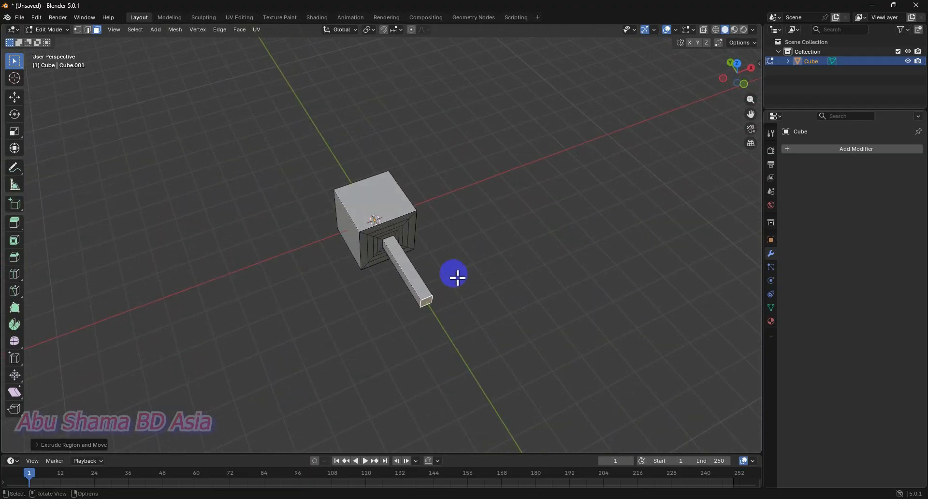
Step: Undo the bar extrusion and all four insets on the front face
key("ctrl+z")
key("ctrl+z")
key("ctrl+z")
key("ctrl+z")
key("ctrl+z")
Step: Inset the front face by about 0.07 m, and inset the resulting inner face by about 0.42 m
middle_click_drag(457, 266, 507, 275)
scroll(507, 275, "up", 3)
key("i")
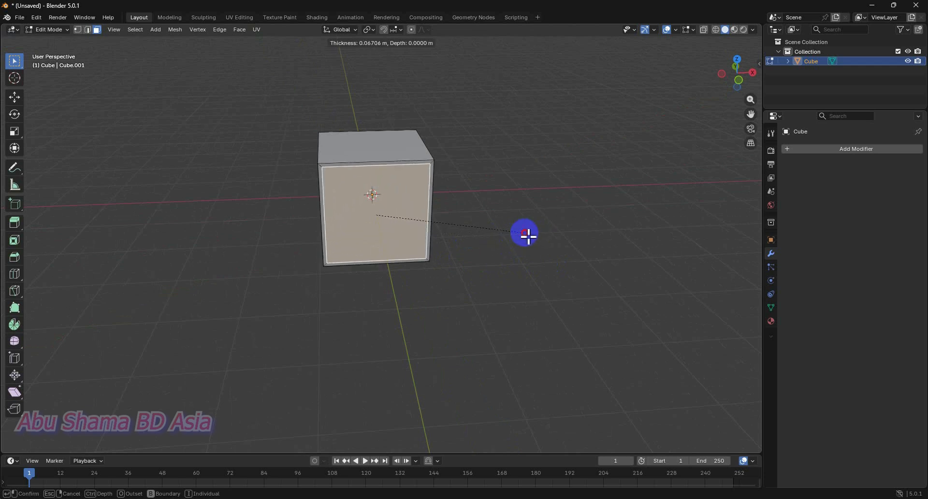
left_click(527, 235)
key("i")
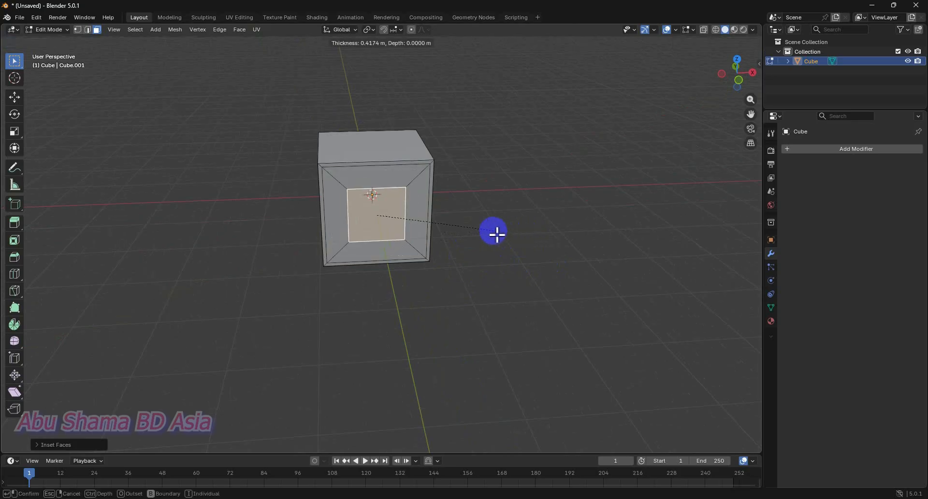
left_click(494, 234)
Step: Undo both insets on the cube's front face
middle_click_drag(501, 245, 556, 264)
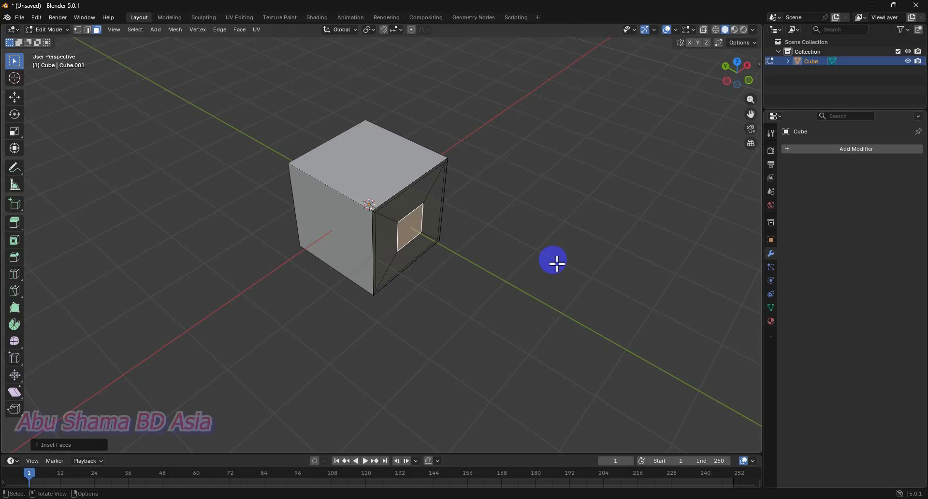
key("ctrl")
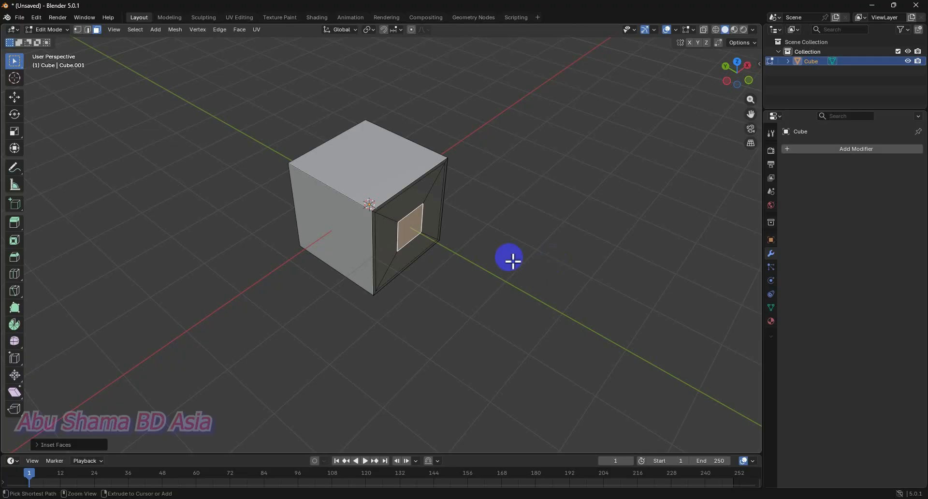
key("ctrl+z")
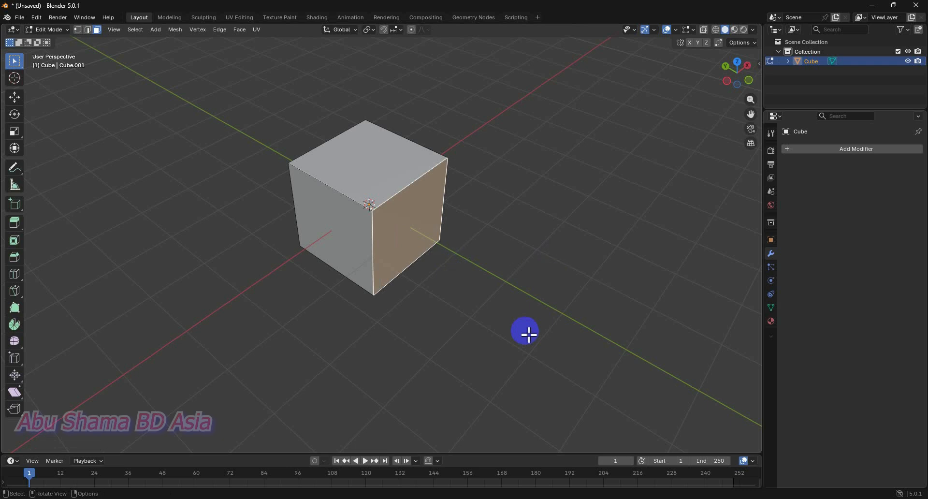
Step: Change to edge selection mode and select all of the cube's edges
middle_click_drag(535, 265, 497, 225)
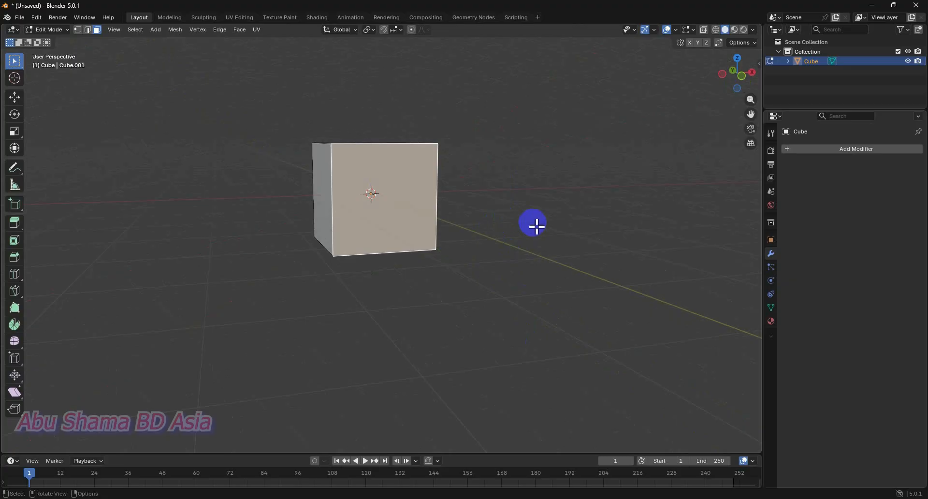
middle_click_drag(523, 220, 484, 246)
scroll(484, 246, "up", 2)
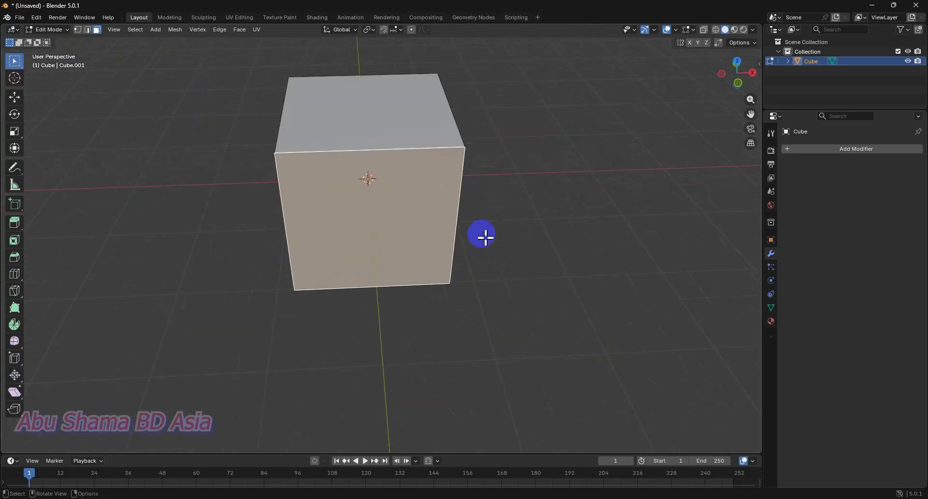
left_click(443, 151)
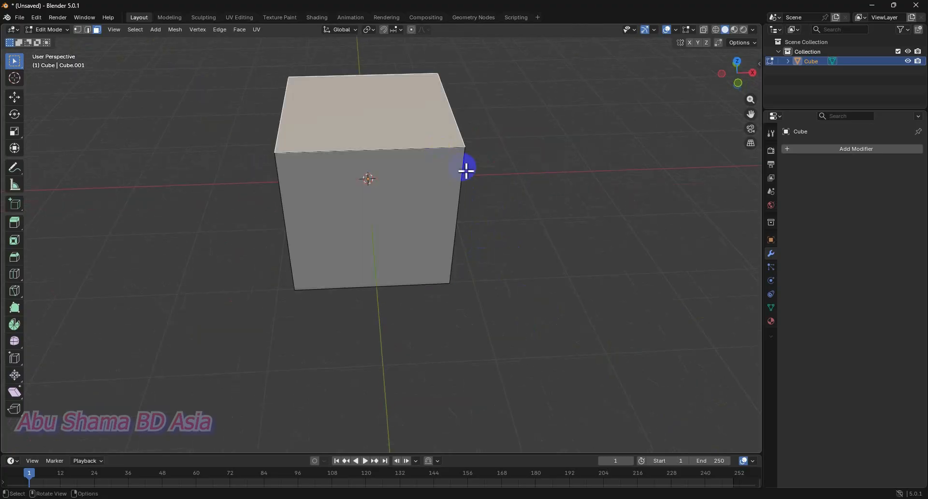
middle_click_drag(470, 147, 445, 160)
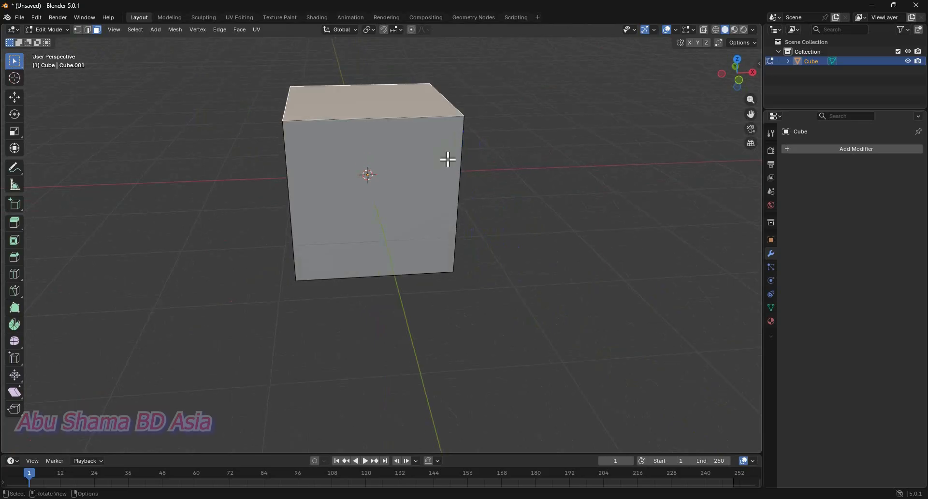
key("2")
scroll(521, 164, "down", 3)
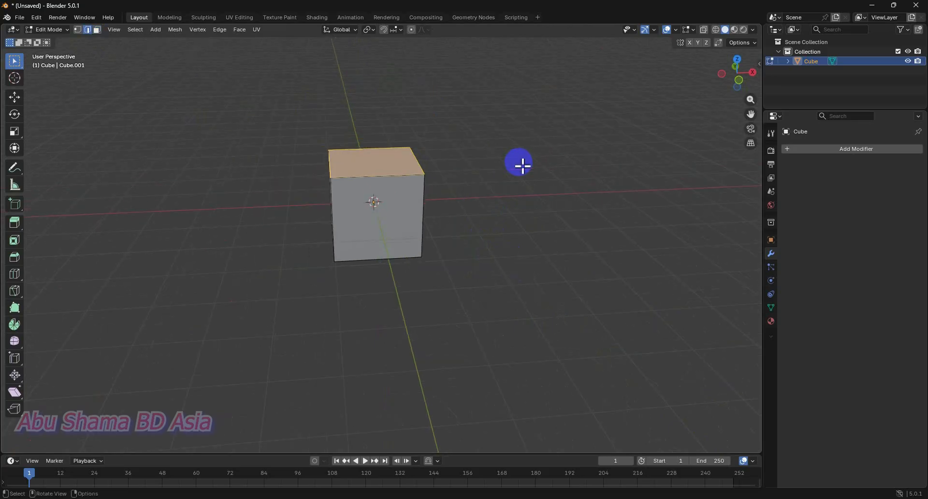
key("a")
Step: Turn on X-Ray display so the cube's hidden edges show through
middle_click_drag(421, 290, 610, 194)
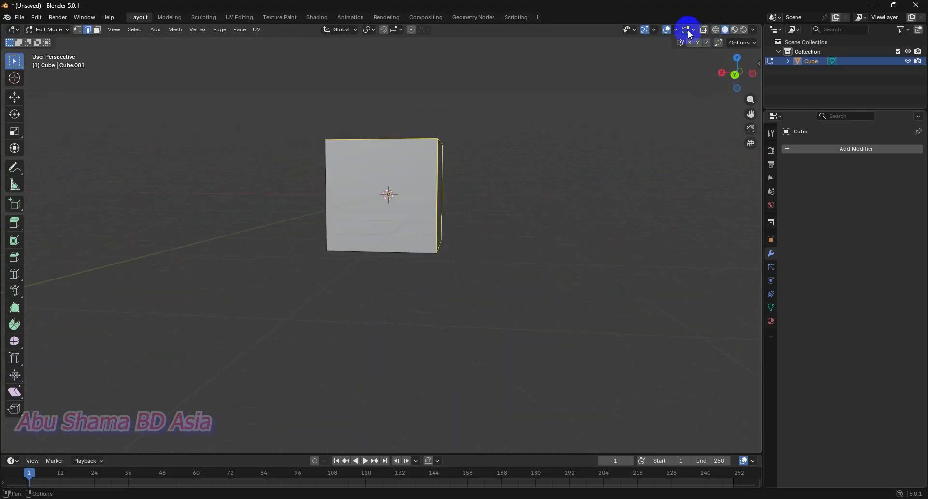
left_click(704, 29)
middle_click_drag(250, 300, 430, 296)
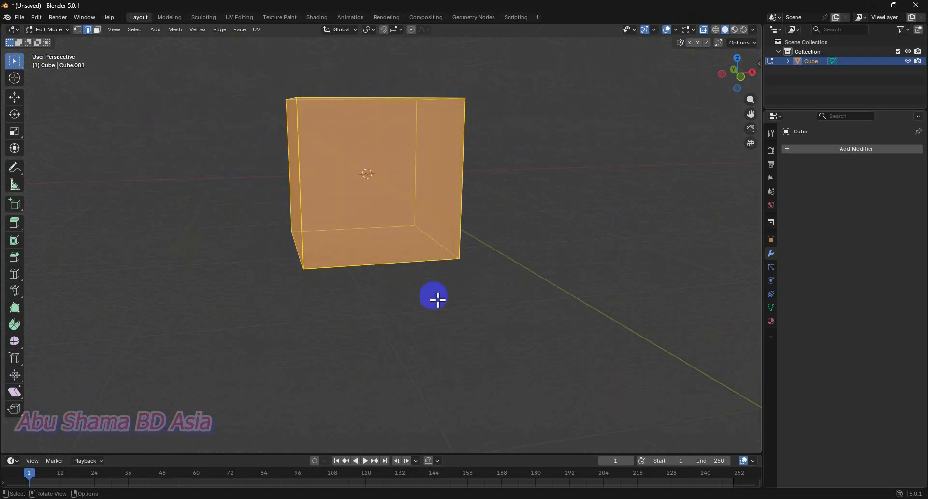
Step: Bevel all of the cube's edges by about 0.058 m with 3 segments, and clear the selection
key("ctrl")
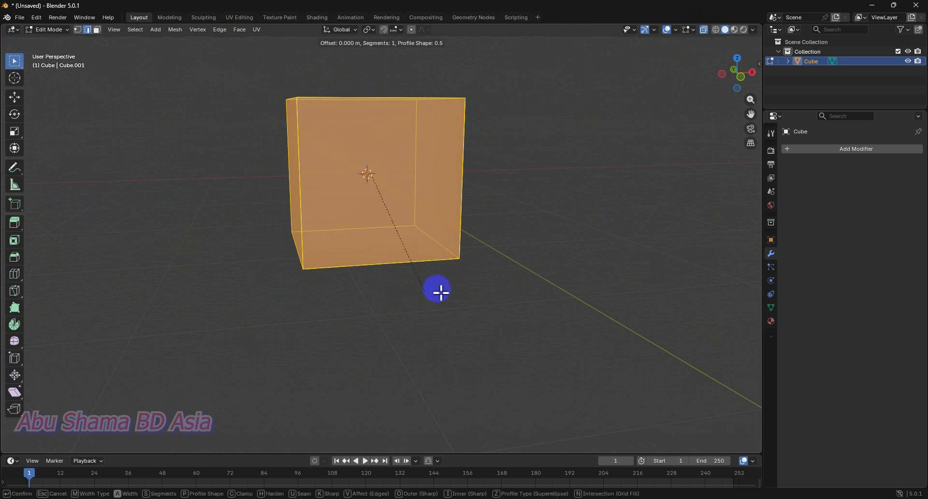
key("ctrl+b")
scroll(462, 290, "up", 2)
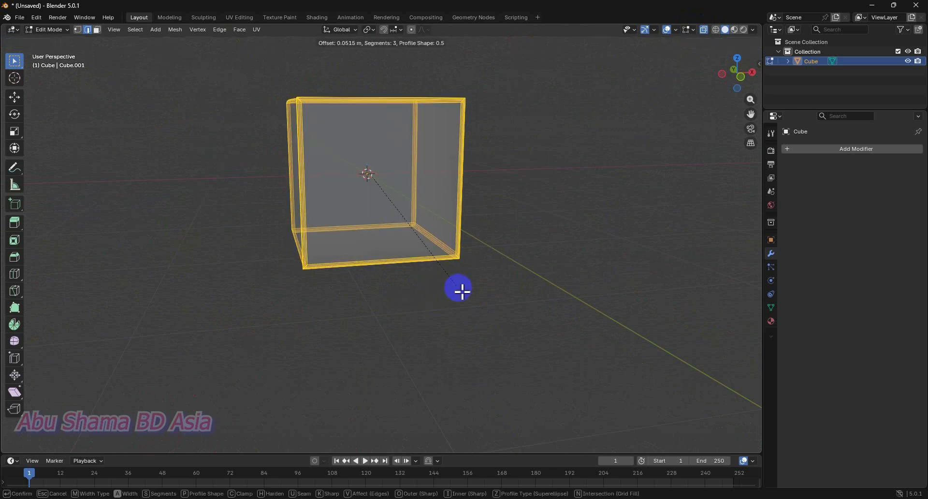
scroll(478, 291, "up", 1)
scroll(480, 290, "up", 12)
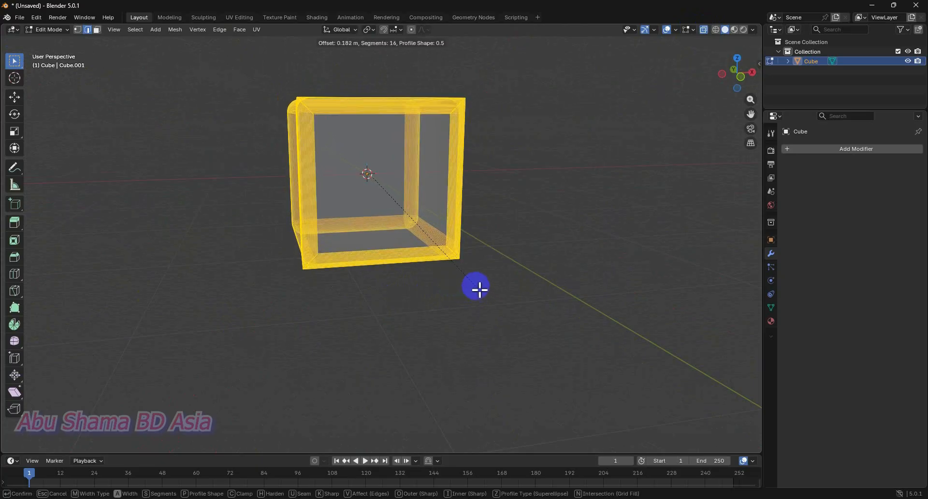
scroll(479, 289, "down", 11)
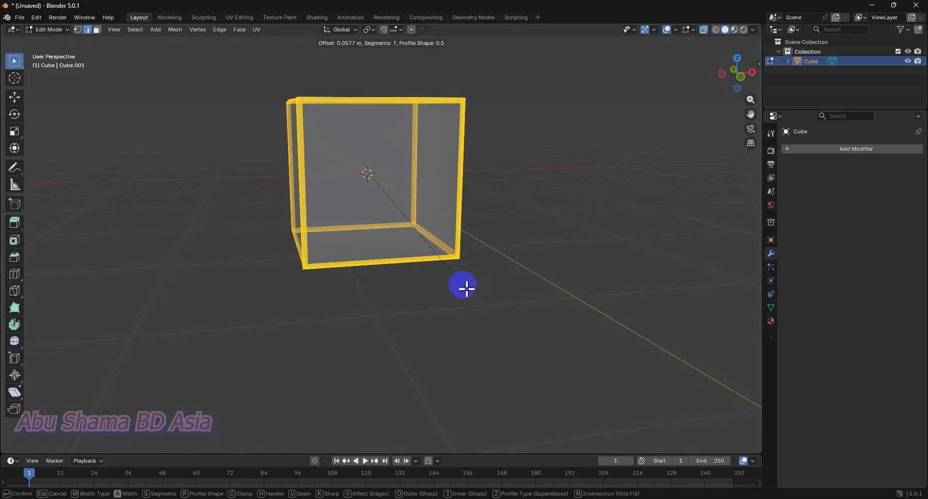
scroll(466, 289, "down", 3)
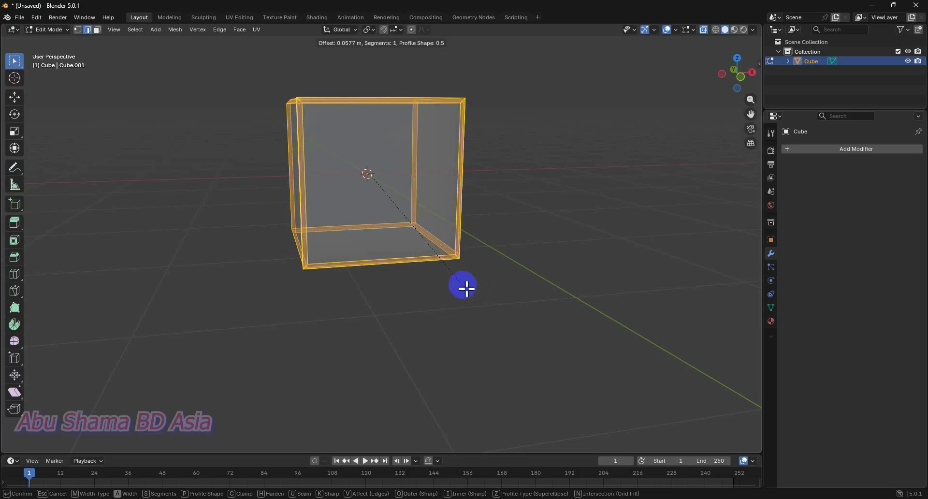
scroll(466, 288, "up", 1)
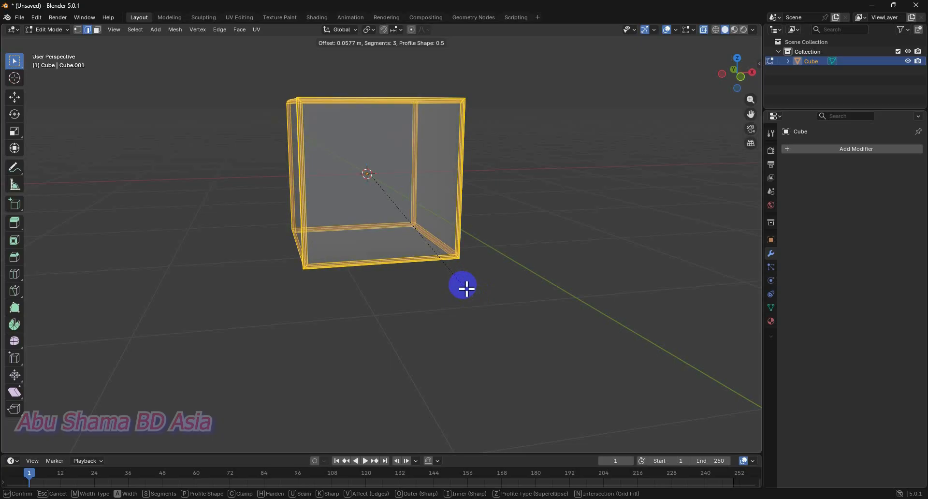
left_click(466, 288)
middle_click_drag(466, 288, 477, 263)
scroll(382, 316, "up", 3)
scroll(477, 263, "down", 3)
left_click(531, 247)
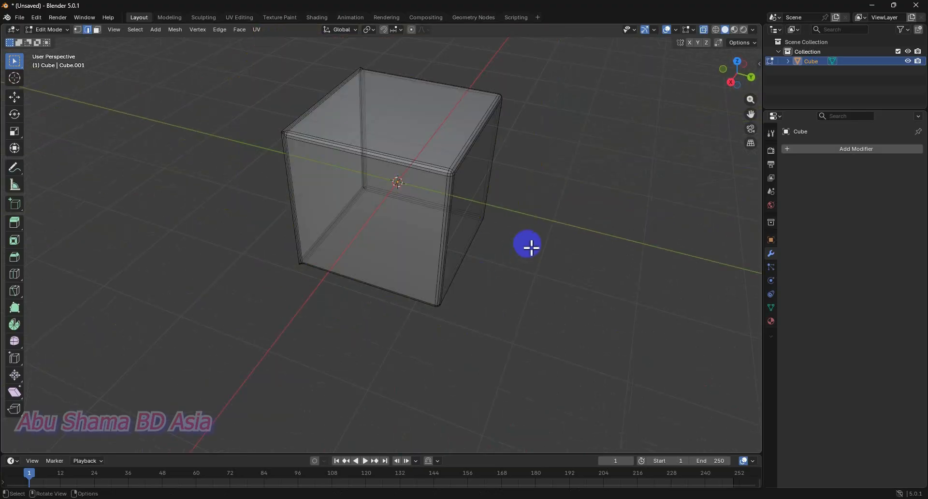
Step: Switch to Object Mode, try the material preview shading, and return to solid shading with X-Ray off to inspect the beveled cube
key("Tab")
middle_click_drag(521, 236, 464, 151)
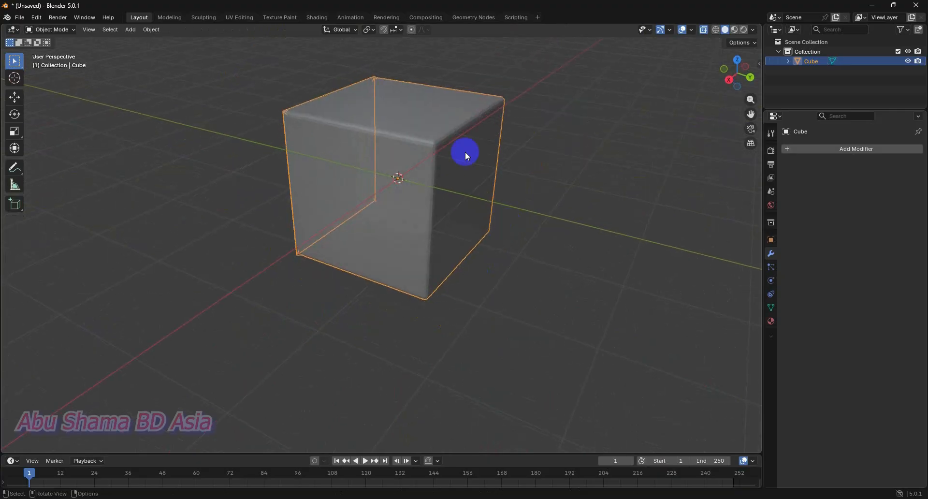
left_click(734, 30)
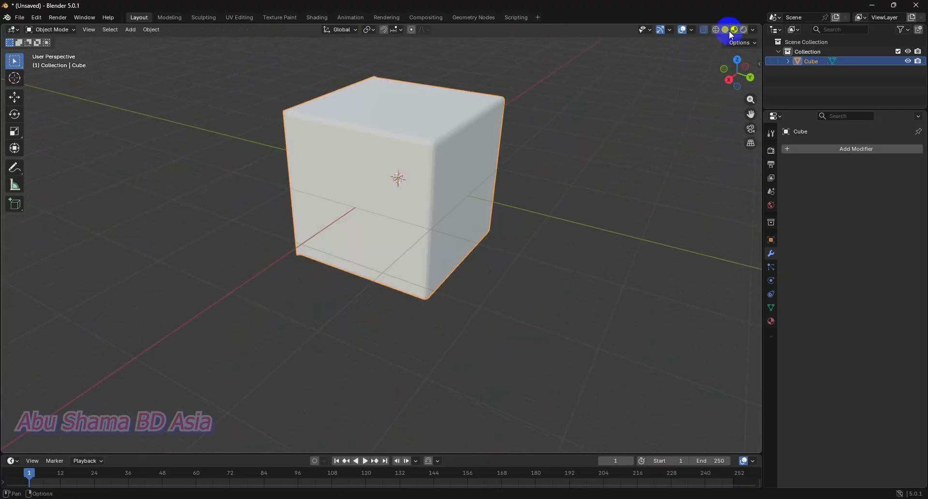
left_click(725, 29)
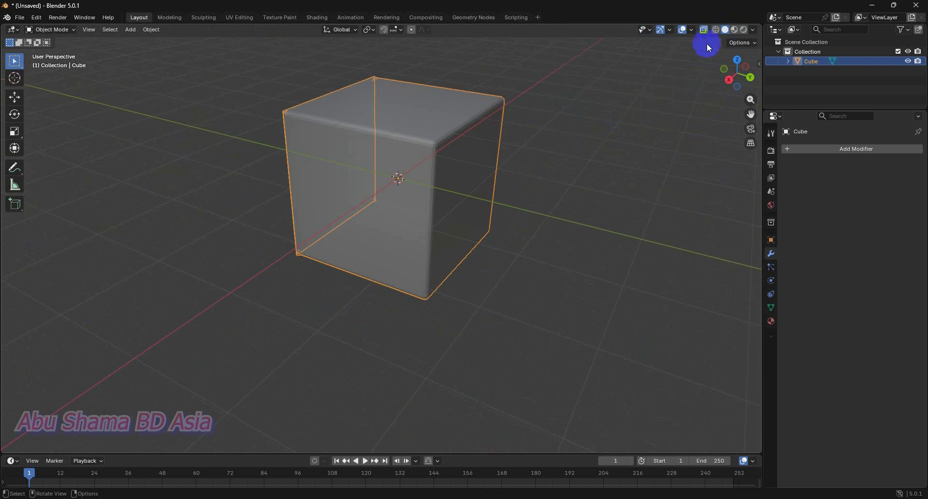
left_click(703, 30)
left_click(623, 128)
middle_click_drag(415, 237, 380, 224)
scroll(380, 224, "up", 4)
middle_click_drag(421, 194, 511, 170)
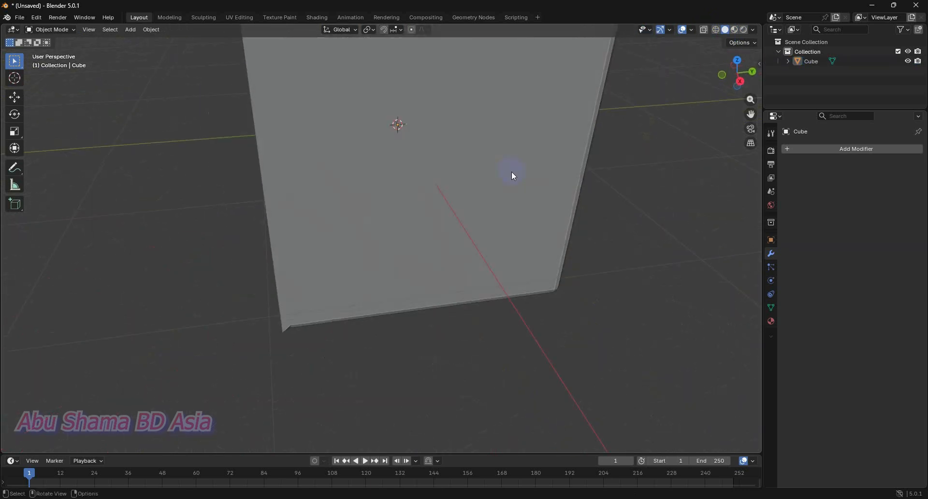
scroll(459, 222, "down", 5)
middle_click_drag(460, 223, 463, 158)
Step: Reopen the cube in Edit Mode and undo the edge bevel
left_click(462, 164)
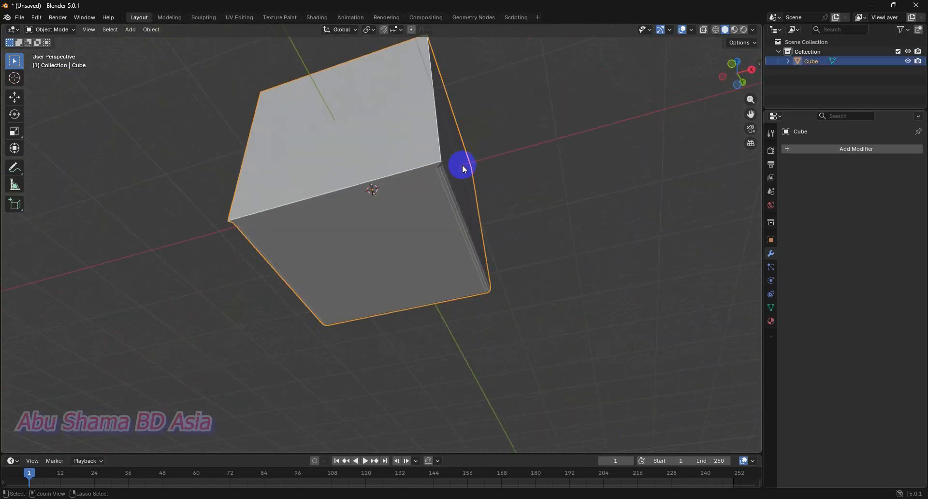
key("Tab")
key("ctrl+z")
key("ctrl+z")
key("ctrl+z")
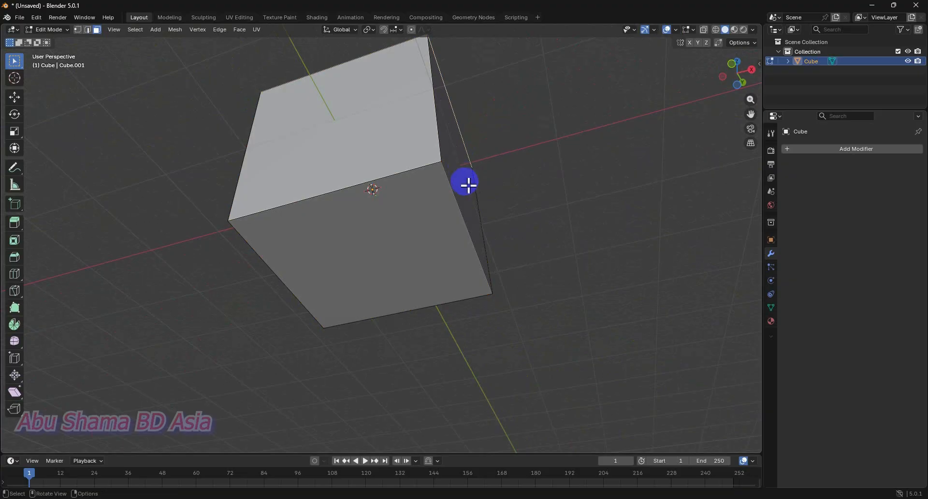
Step: Change to edge selection mode and display the cube in wireframe shading
middle_click_drag(468, 185, 429, 222)
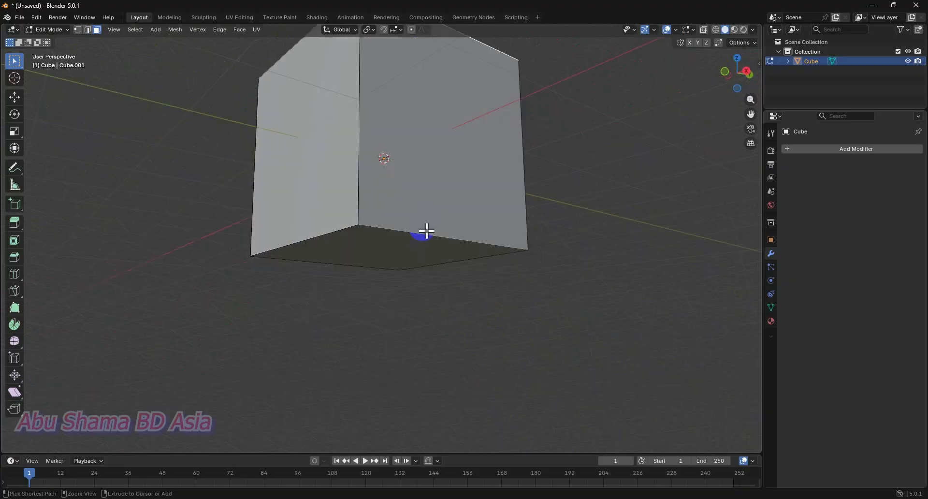
left_click(426, 230)
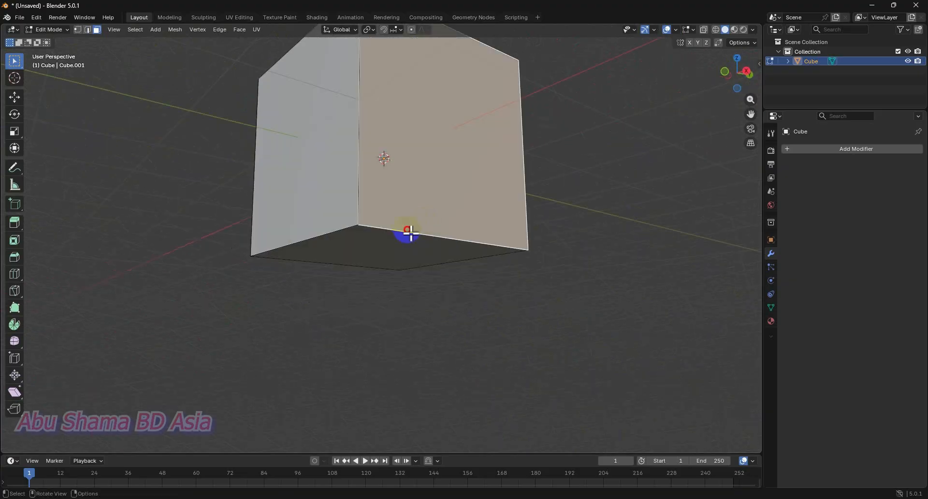
key("2")
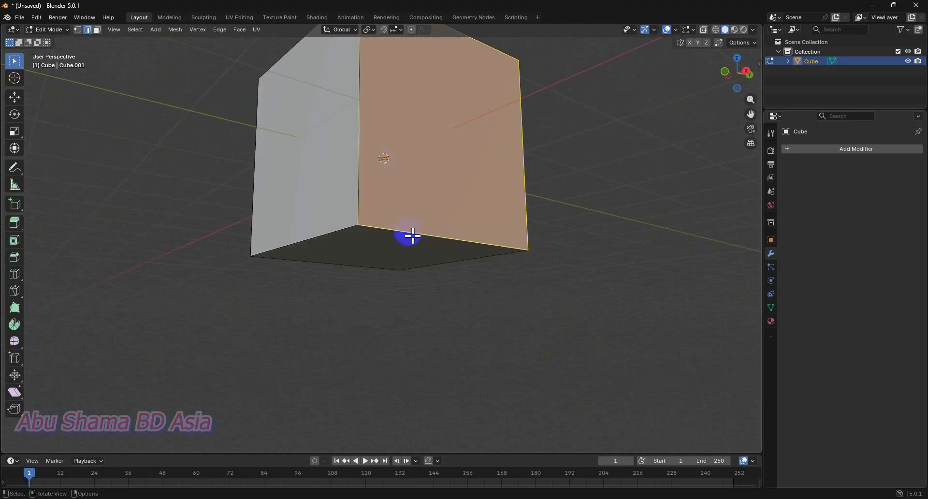
scroll(425, 232, "down", 4)
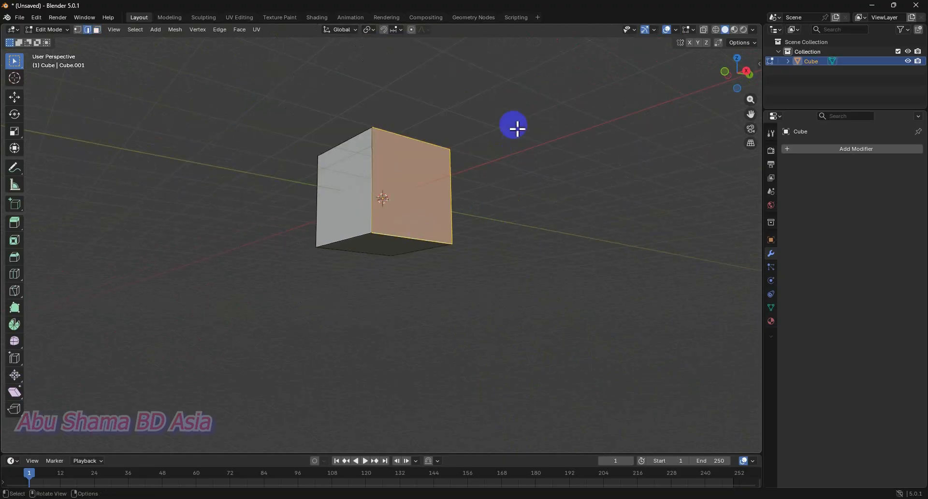
left_click(715, 30)
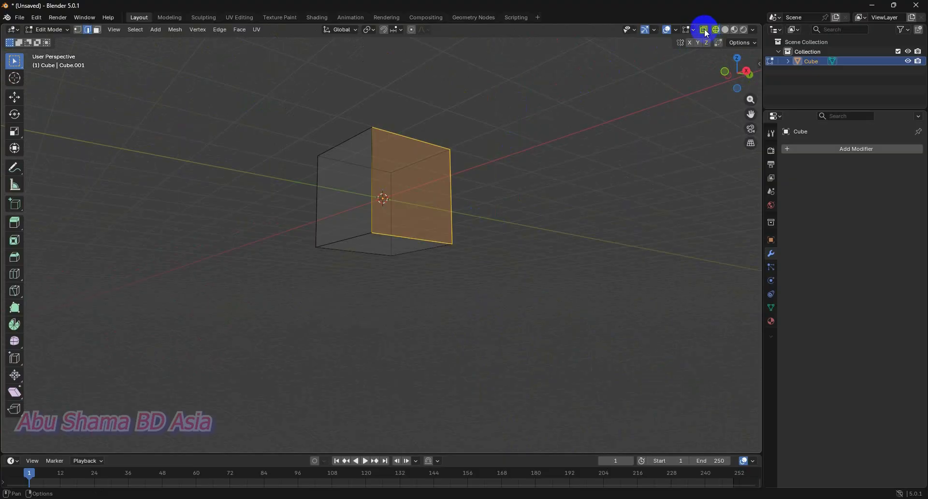
Step: Box-select all of the cube's edges with X-Ray on so the hidden ones are included
left_click_drag(554, 82, 276, 332)
middle_click_drag(277, 332, 493, 366)
scroll(500, 365, "down", 1)
left_click(704, 31)
left_click_drag(497, 108, 276, 333)
middle_click_drag(332, 373, 445, 306)
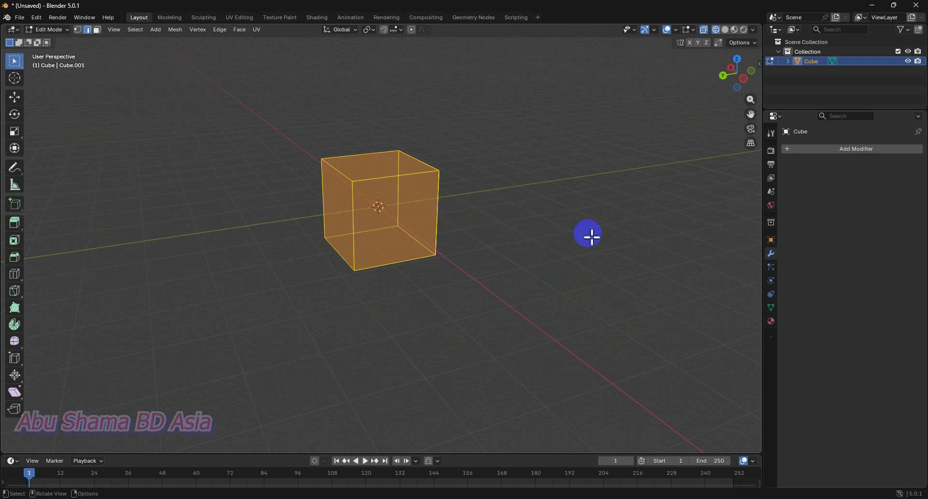
Step: Add a Bevel modifier to the cube and set its segments to 8
left_click(854, 150)
left_click(853, 148)
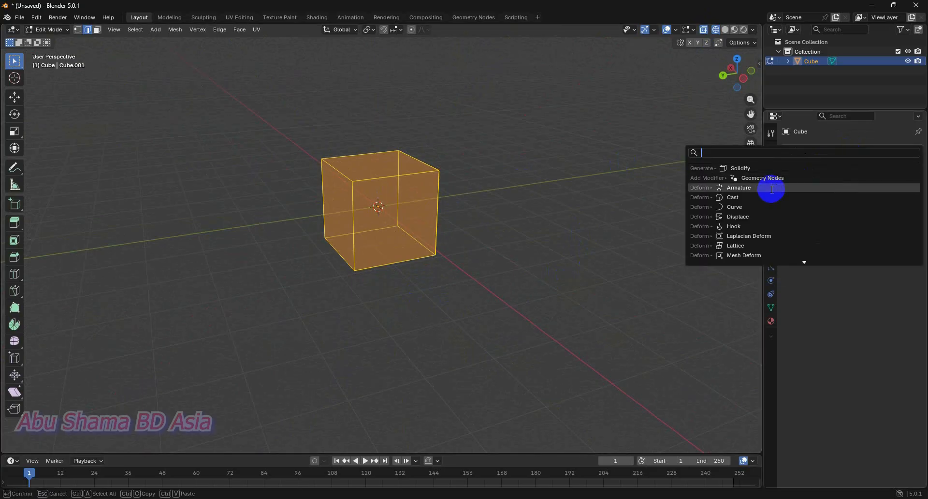
type("b")
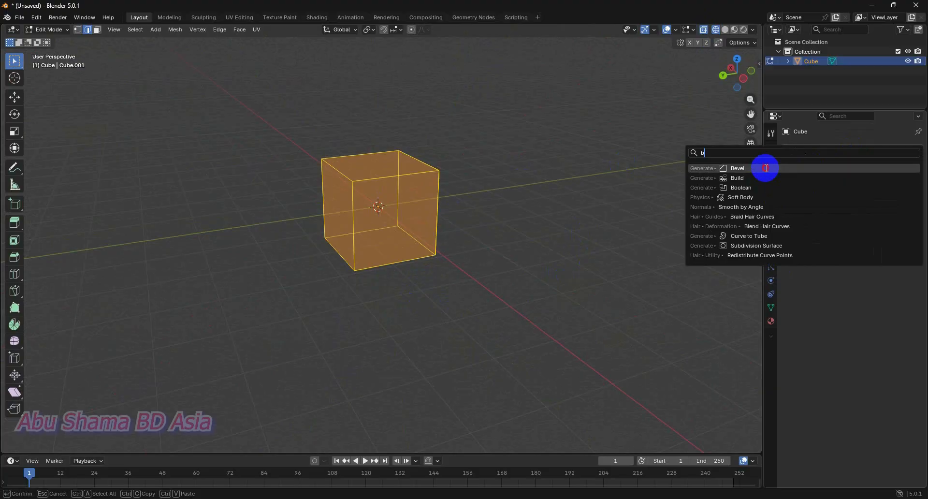
left_click(765, 168)
middle_click_drag(520, 232, 544, 255)
scroll(558, 247, "up", 4)
left_click_drag(897, 213, 129, 202)
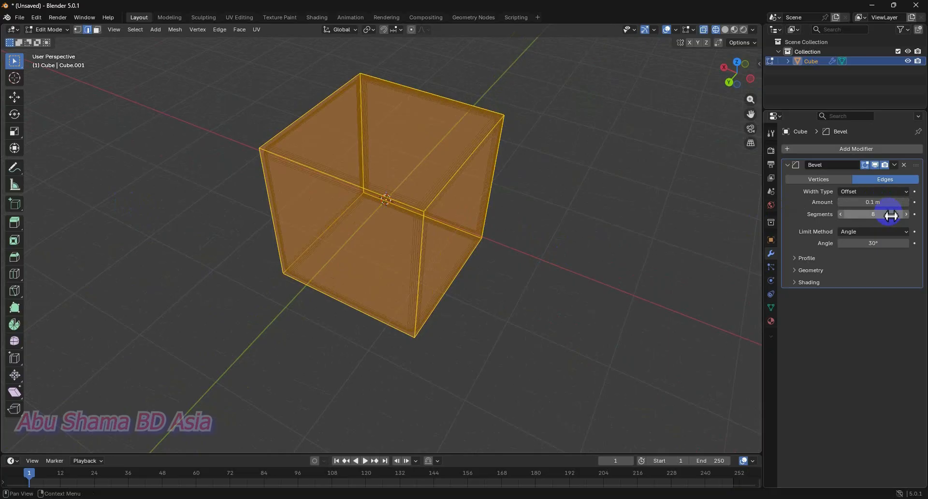
Step: Undo the Bevel modifier and the edge selection to get back to the plain cube
key("ctrl+z")
key("ctrl+z")
key("ctrl+z")
key("ctrl+z")
key("ctrl+z")
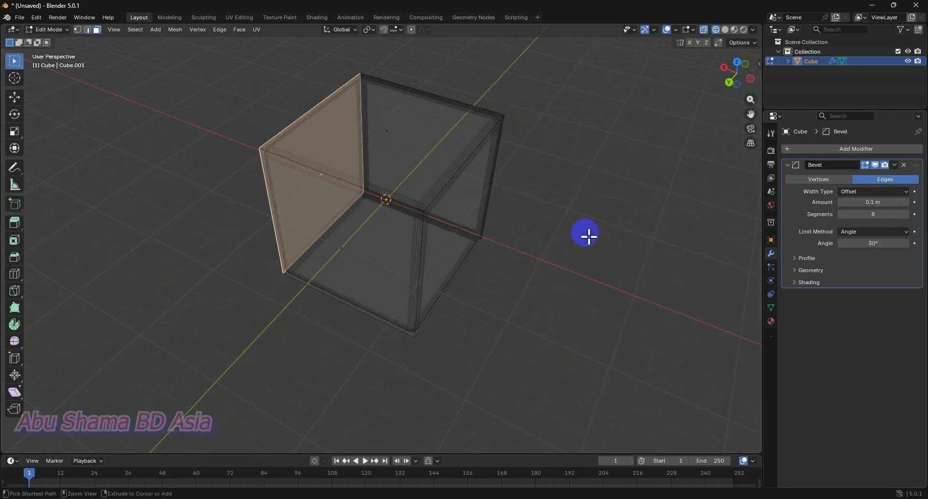
key("ctrl+z")
scroll(551, 224, "up", 2)
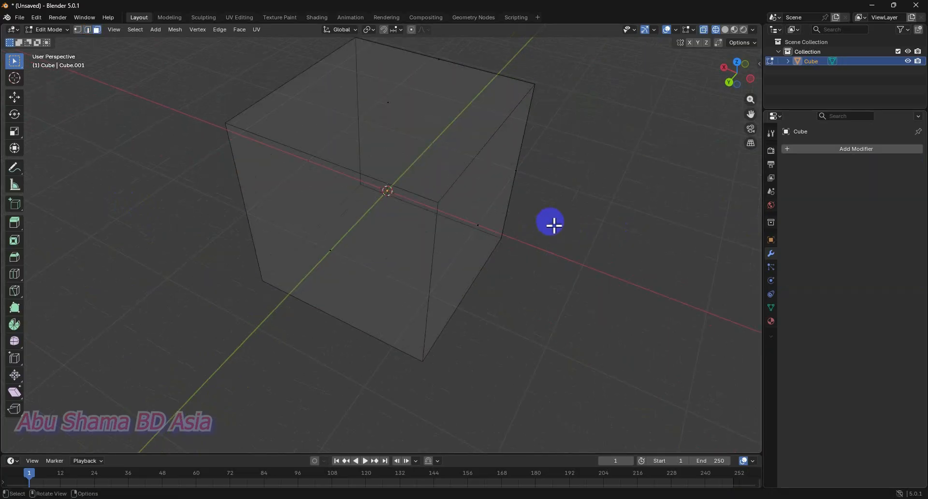
right_click(463, 170)
scroll(437, 186, "down", 5)
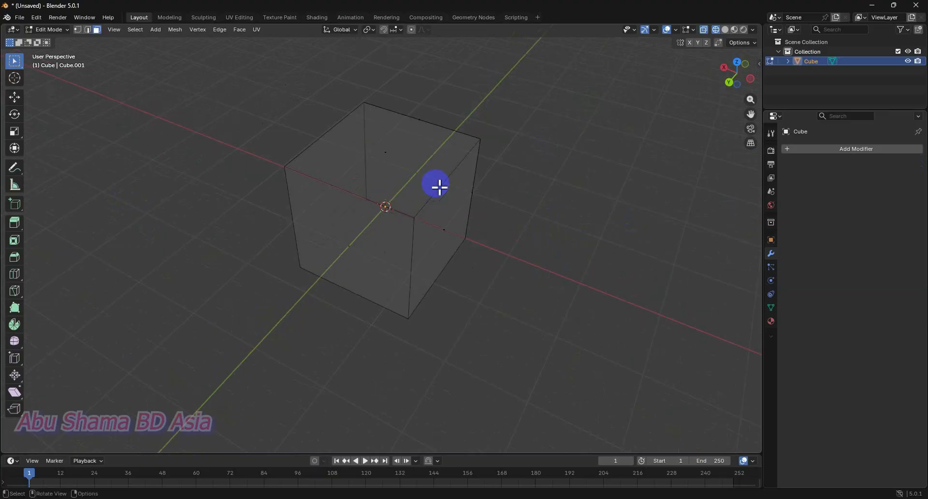
Step: Return to Object Mode and set the viewport back to solid shading
key("Tab")
right_click(437, 187)
mouse_move(498, 171)
middle_mouse_down()
mouse_move(566, 126)
mouse_move(535, 154)
middle_mouse_up()
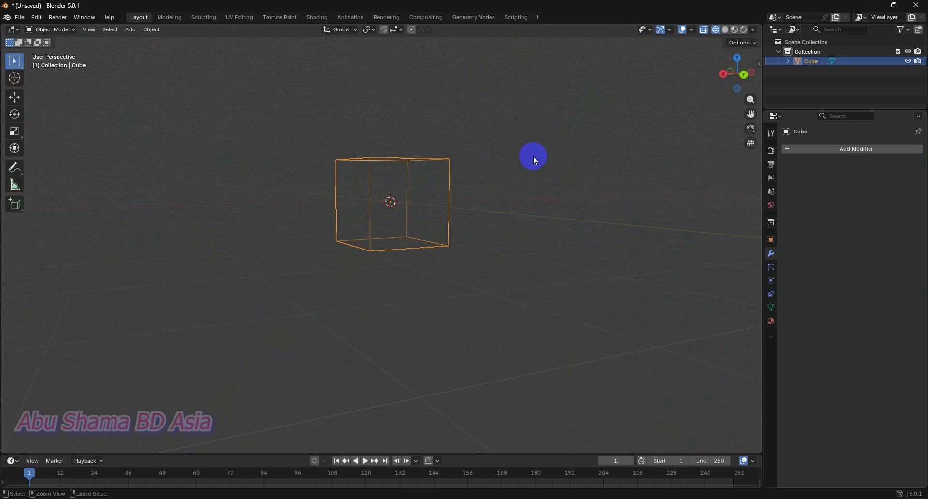
left_click(725, 29)
middle_click_drag(583, 192, 524, 244)
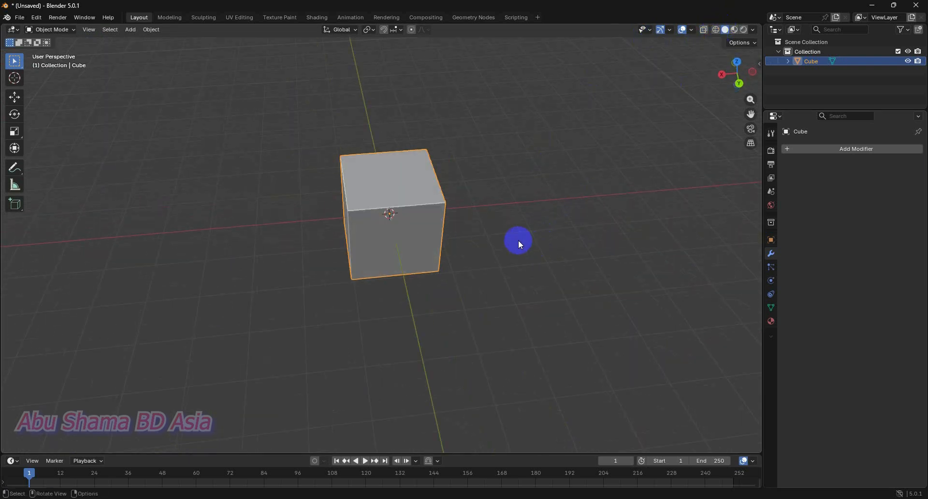
scroll(518, 239, "up", 3)
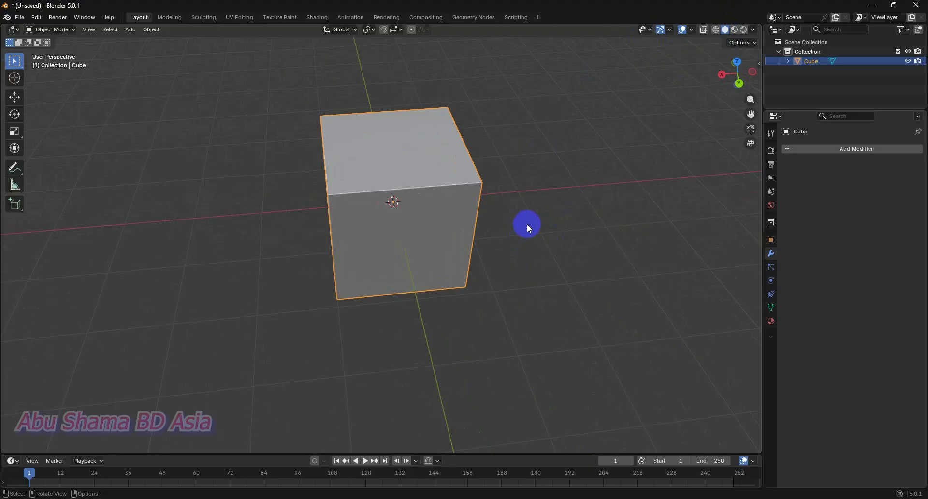
Step: Delete the cube and add a new mesh cube in its place
key("x")
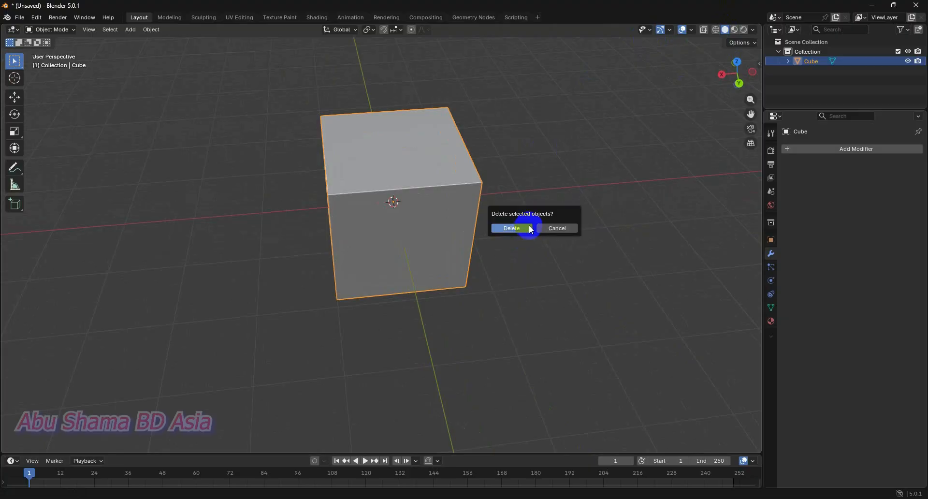
left_click(528, 228)
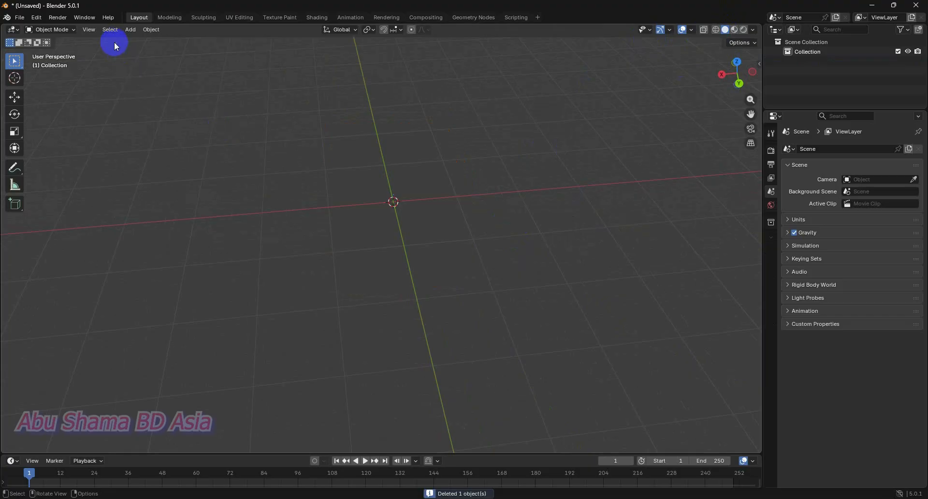
key("shift+a")
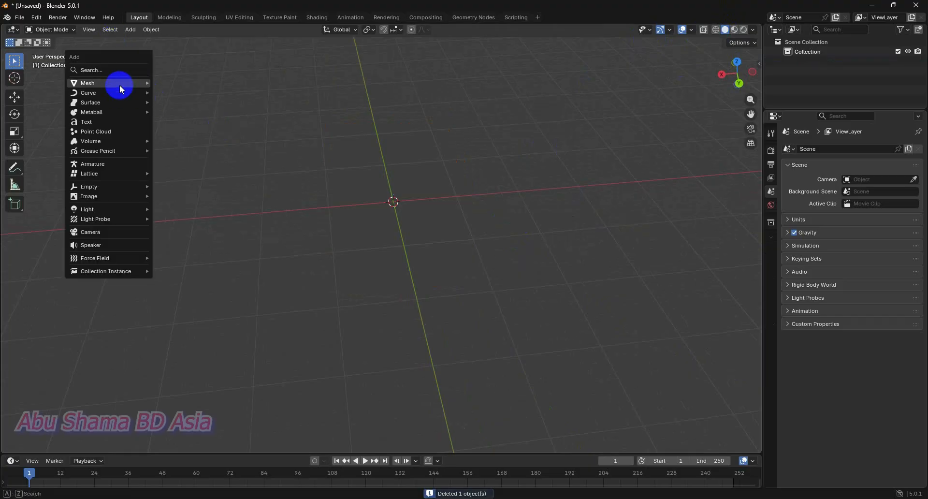
mouse_move(120, 84)
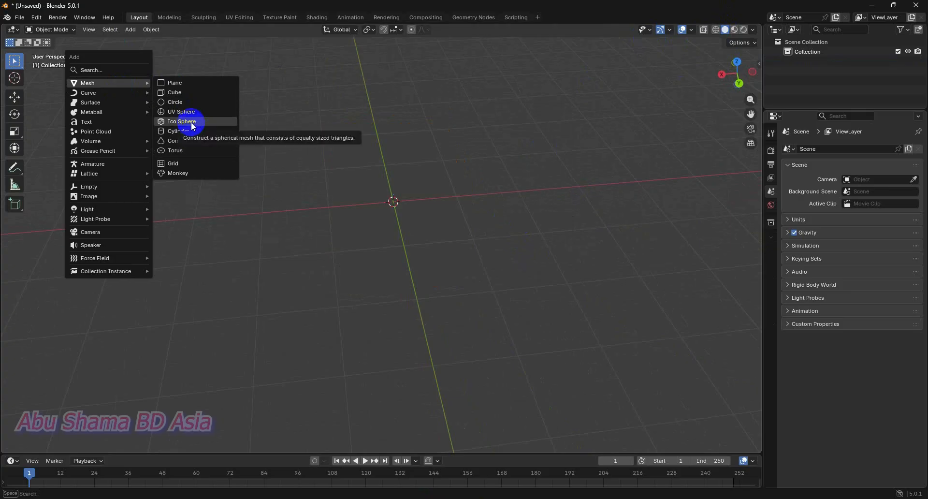
left_click(182, 93)
scroll(485, 266, "up", 3)
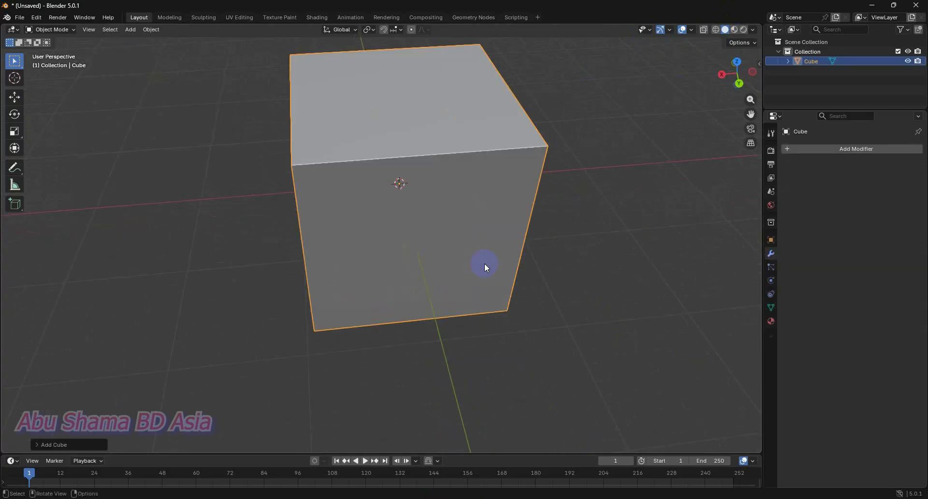
scroll(484, 263, "down", 3)
middle_click_drag(419, 261, 500, 250)
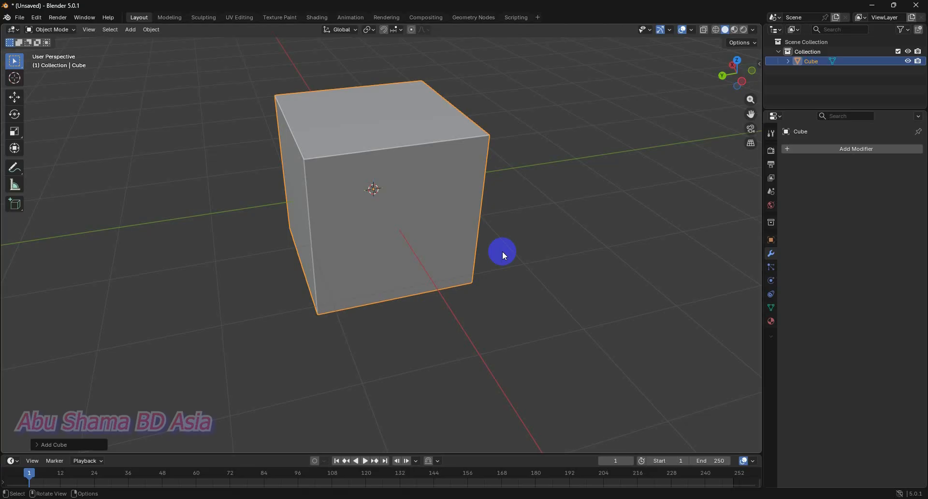
Step: Enter Edit Mode on the new cube and cycle through vertex, edge and face selection, ending in vertex mode
key("Tab")
key("1")
key("2")
key("3")
key("1")
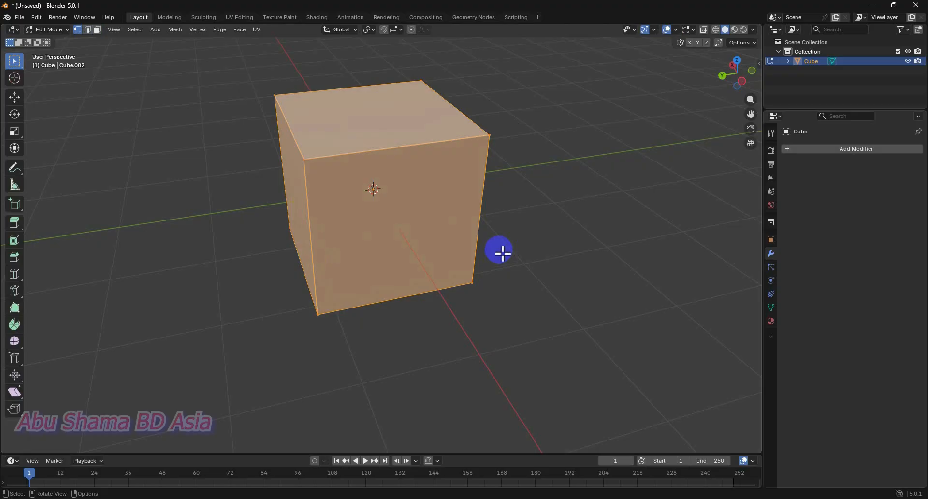
Step: Bevel all the cube's vertices with an offset of about 0.49 m and 3 segments
key("ctrl")
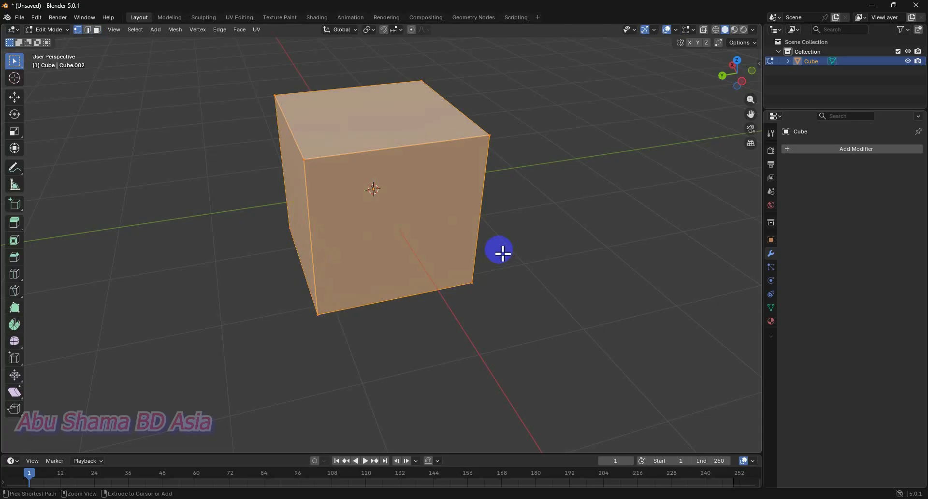
key("shift")
key("ctrl+shift+b")
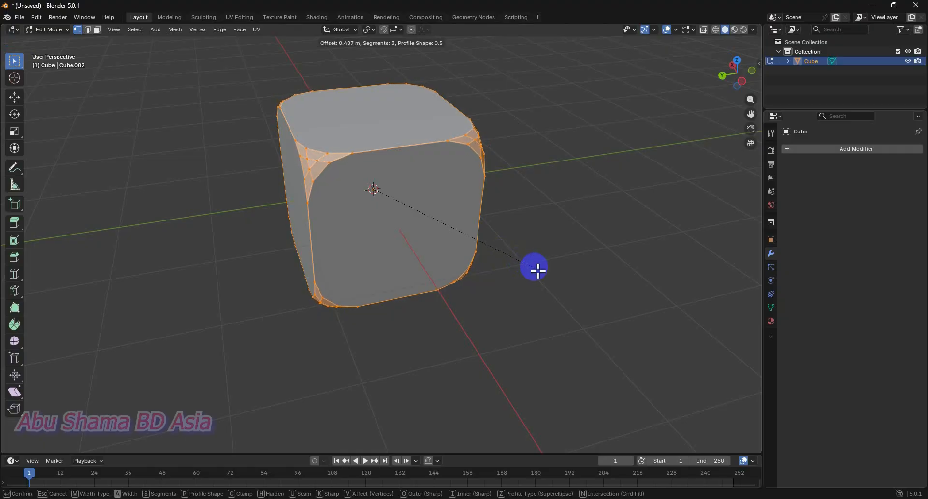
left_click(531, 265)
middle_click_drag(531, 264, 503, 263)
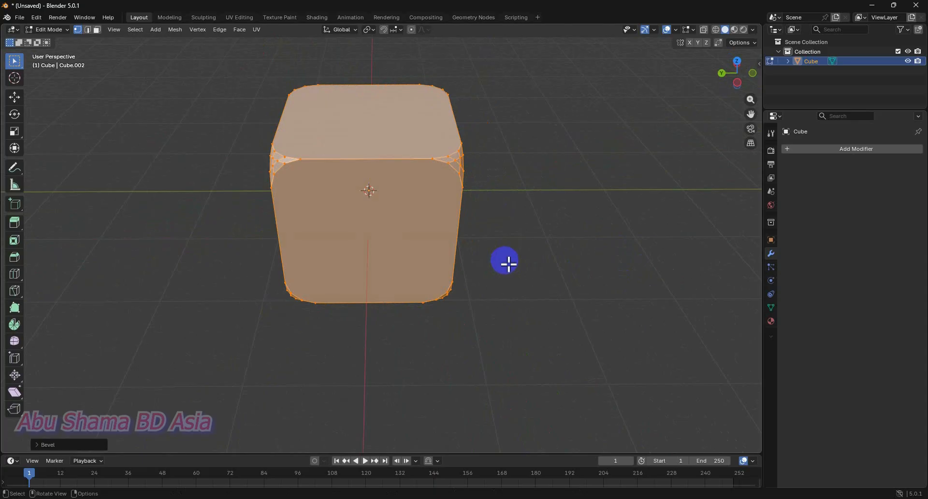
Step: Undo the vertex bevel and return to vertex selection with the whole cube selected
key("ctrl+z")
key("ctrl+z")
middle_click_drag(507, 262, 559, 244)
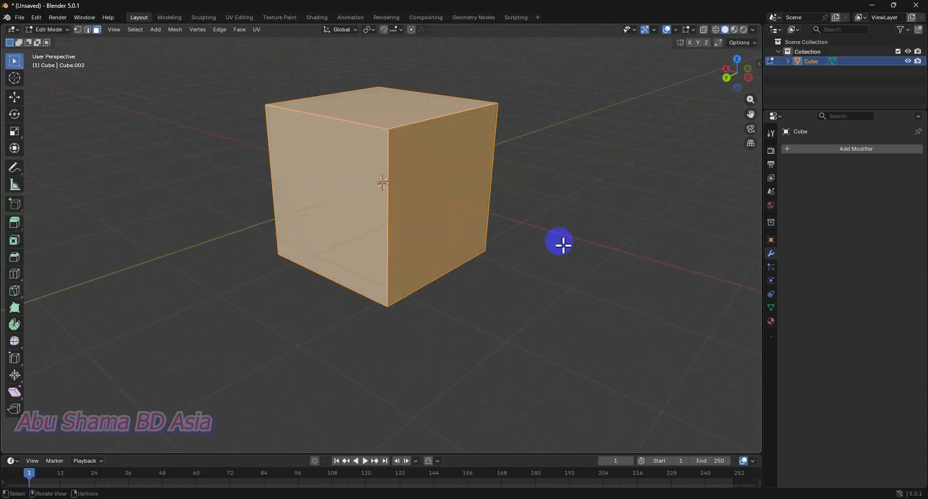
key("1")
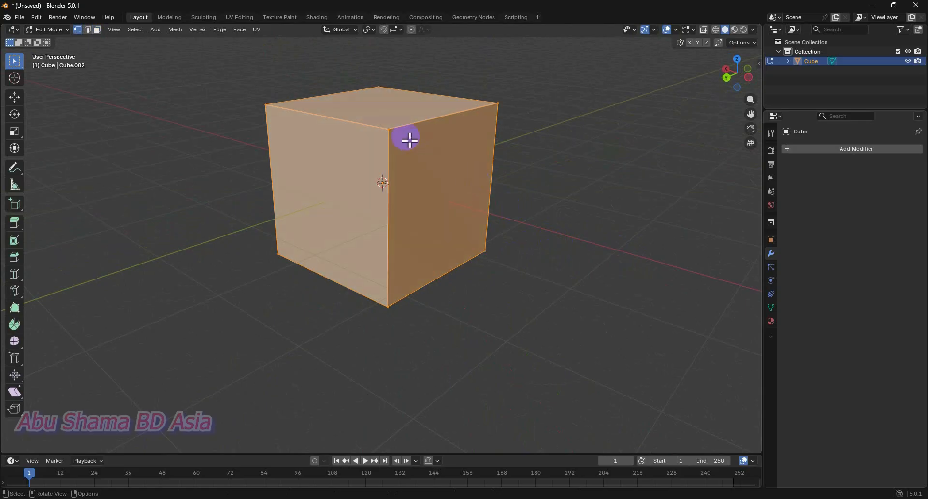
left_click(389, 130)
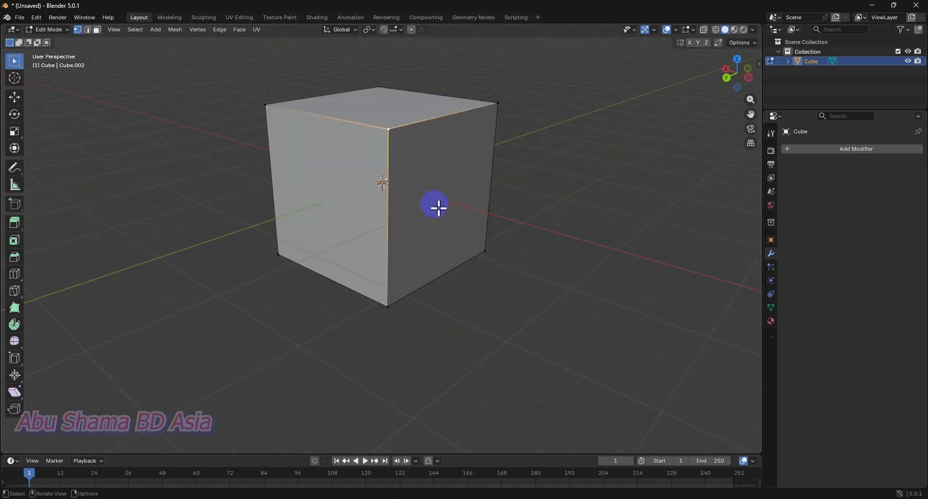
key("ctrl+shift+b")
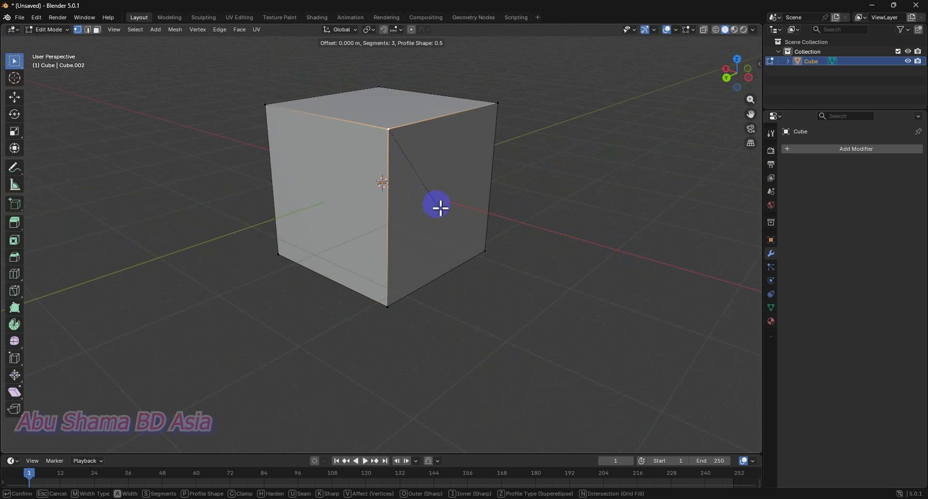
key("Escape")
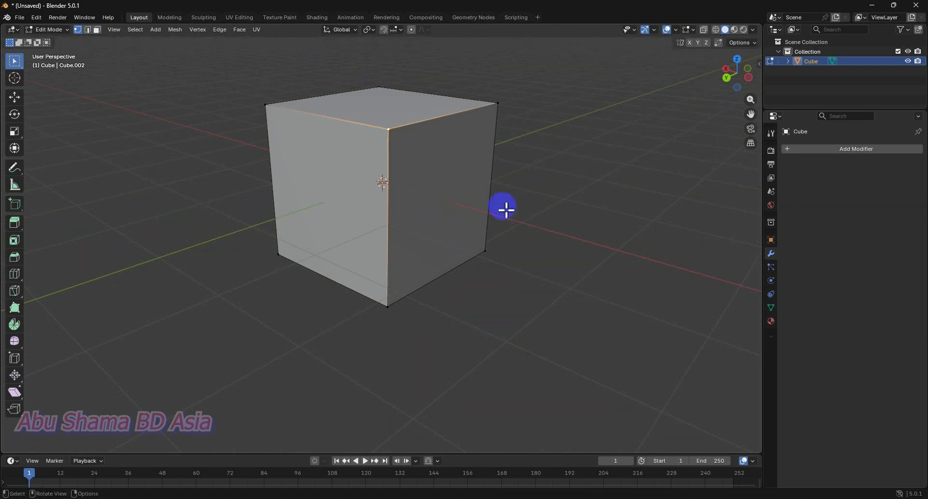
Step: Select the whole cube and bevel all its vertices with an offset of about 0.54 m and 2 segments
scroll(536, 180, "down", 3)
key("a")
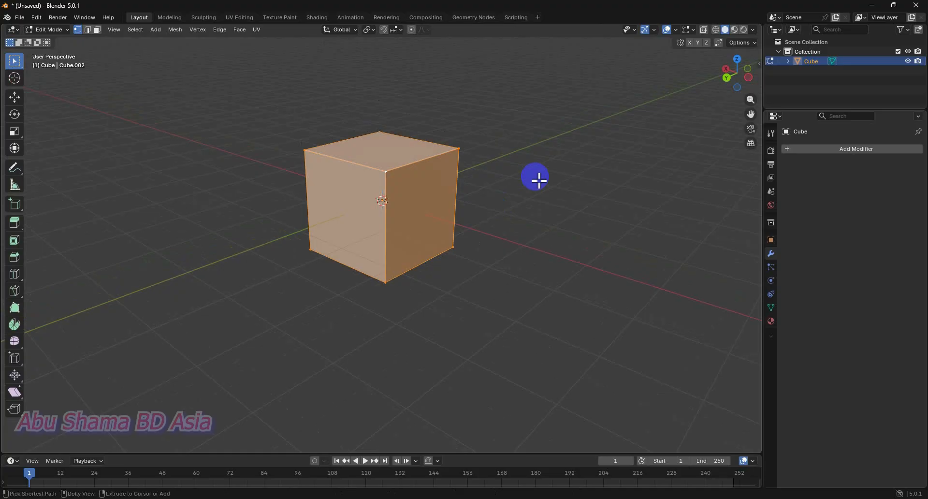
key("ctrl+shift+b")
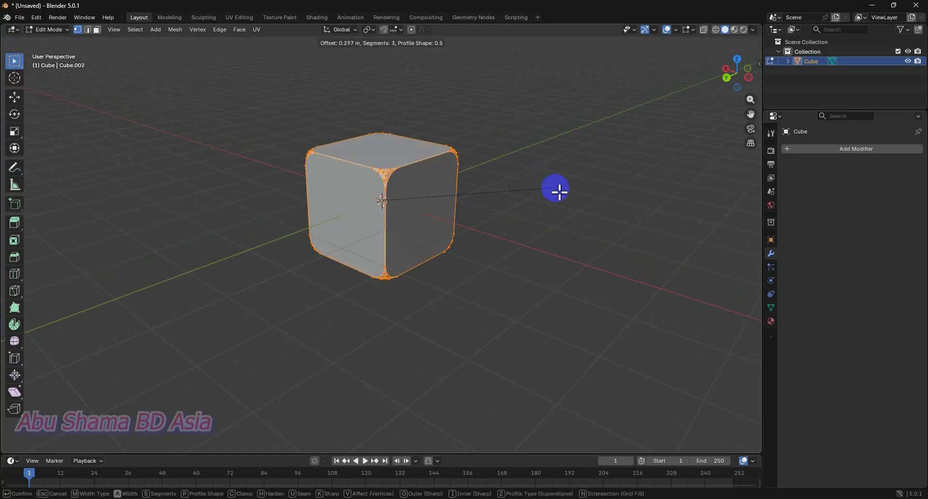
scroll(562, 197, "up", 2)
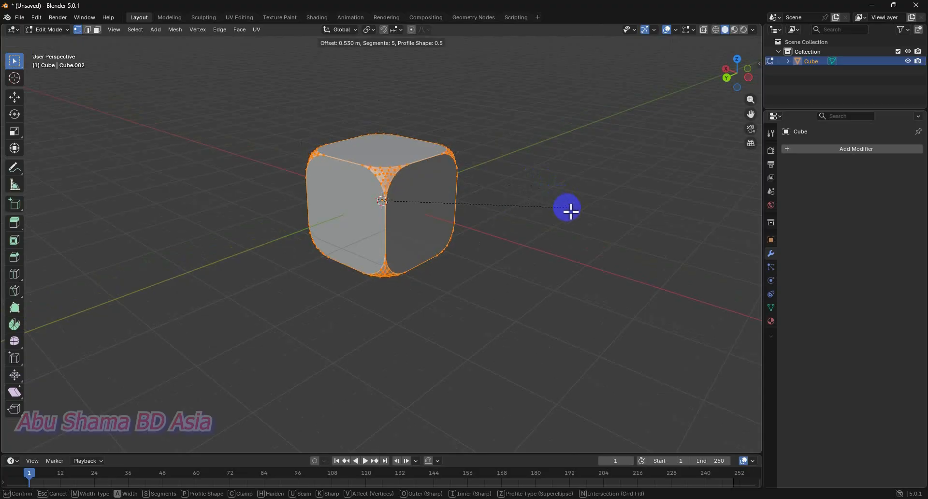
scroll(571, 211, "down", 3)
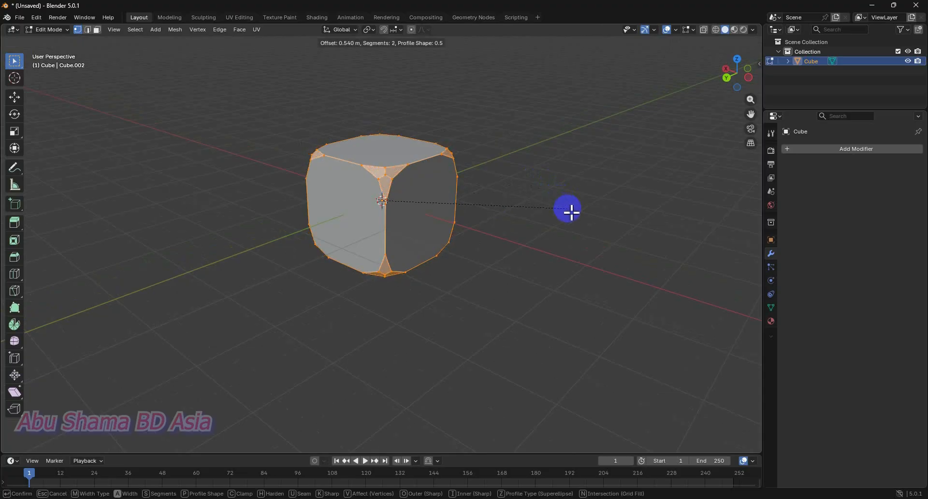
left_click(570, 210)
middle_click_drag(569, 211, 431, 221)
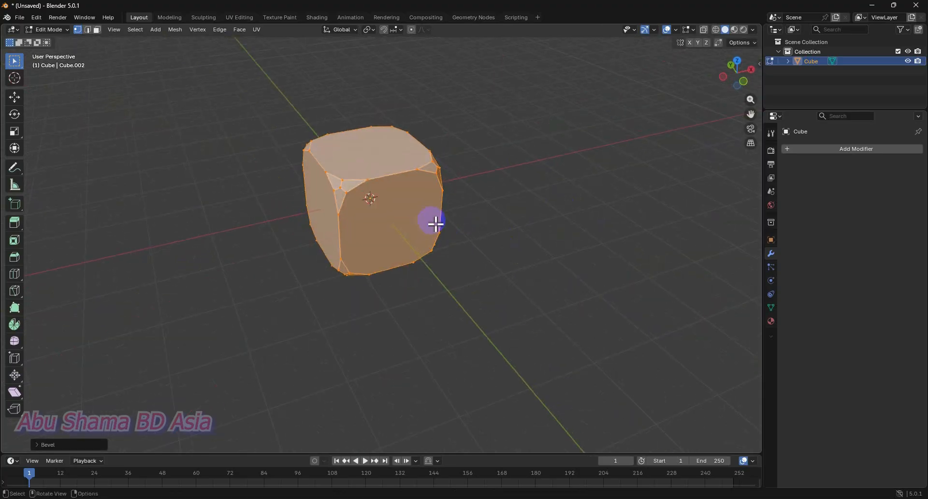